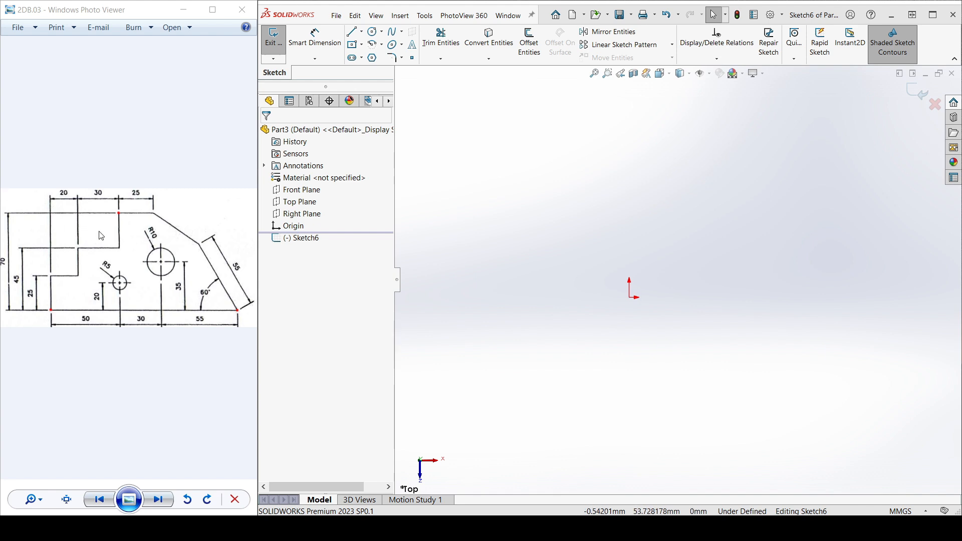
Examine the reference drawing's overall shape, edge dimensions, angle and hole positions.
{"action": "scroll", "coordinate": [55, 338], "scroll_direction": "up", "scroll_amount": 4}
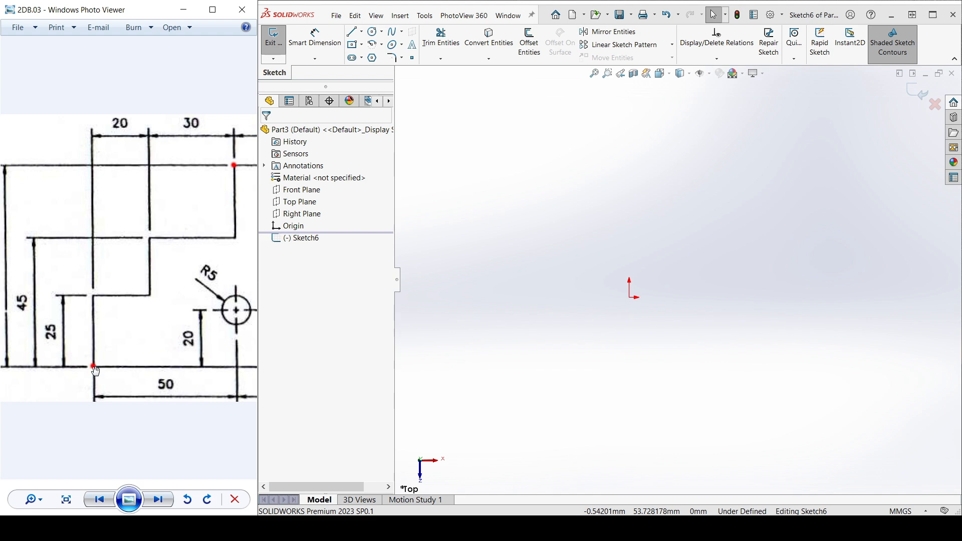
{"action": "left_click_drag", "start_coordinate": [132, 317], "coordinate": [56, 298]}
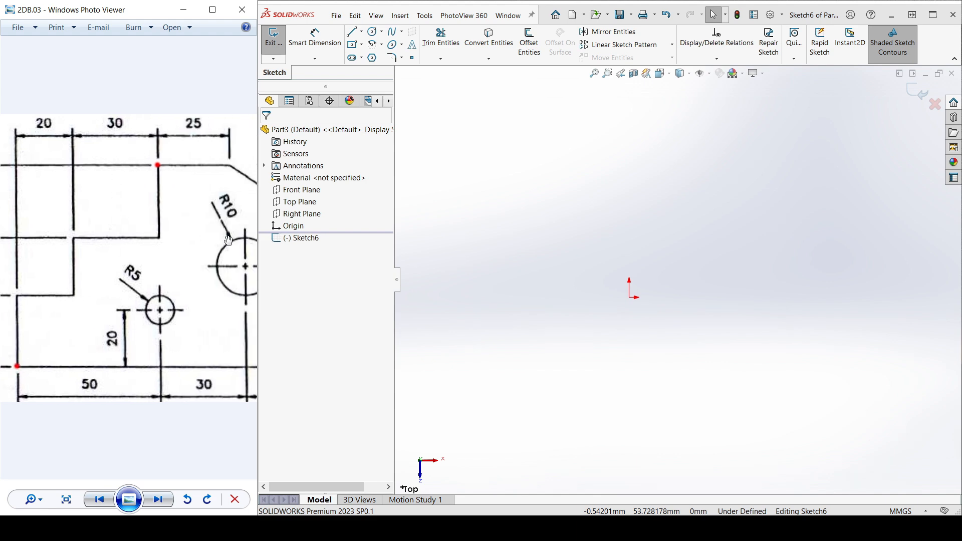
{"action": "left_click_drag", "start_coordinate": [228, 239], "coordinate": [44, 260]}
{"action": "left_click_drag", "start_coordinate": [125, 345], "coordinate": [243, 336]}
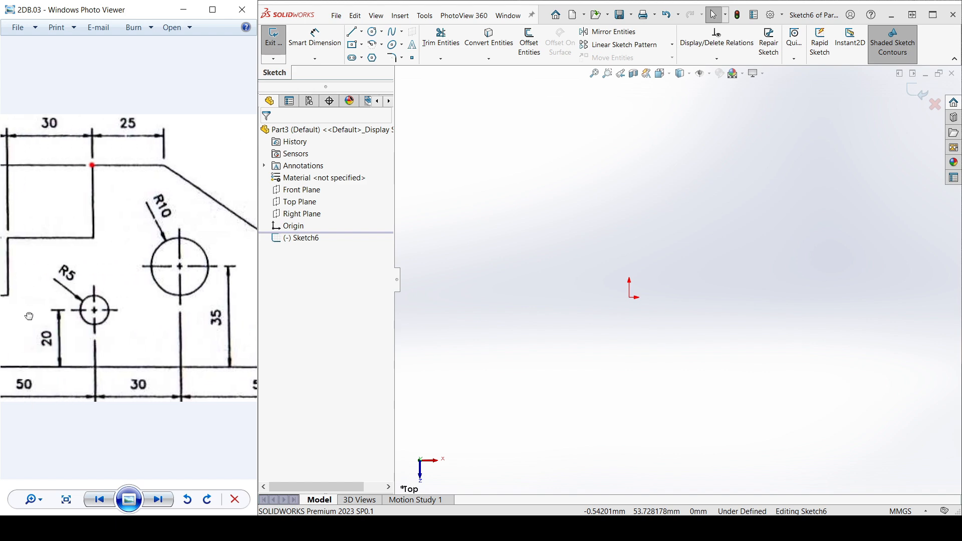
{"action": "left_click_drag", "start_coordinate": [30, 316], "coordinate": [156, 328]}
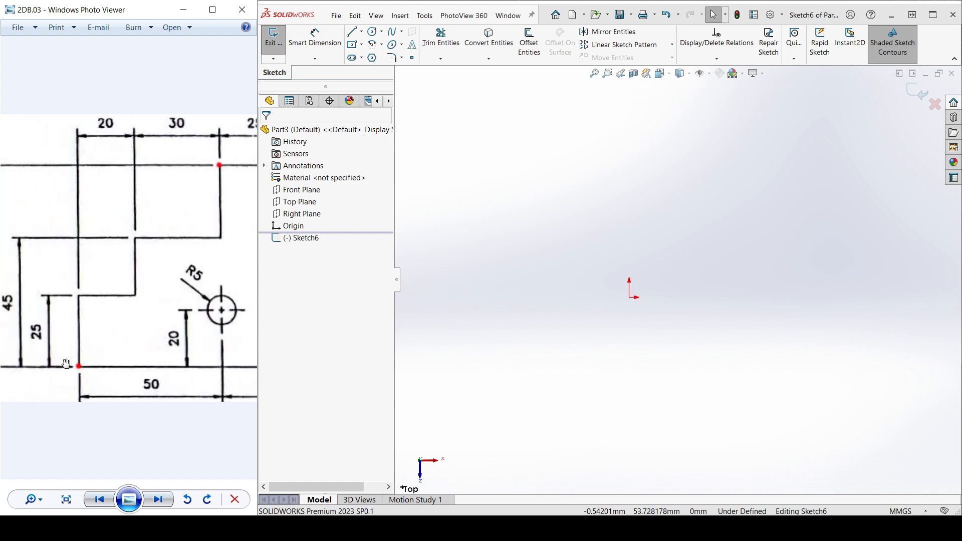
{"action": "scroll", "coordinate": [76, 368], "scroll_direction": "down", "scroll_amount": 3}
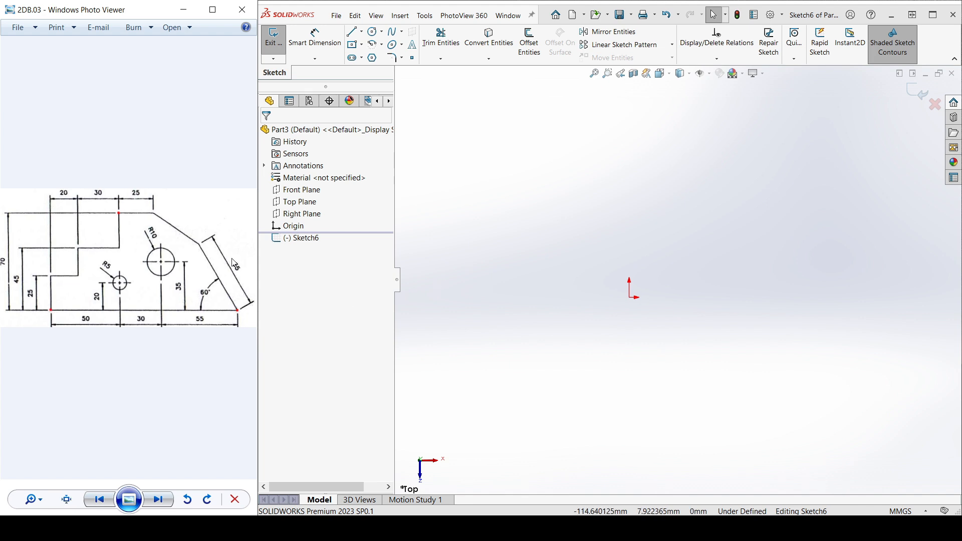
{"action": "scroll", "coordinate": [64, 279], "scroll_direction": "up", "scroll_amount": 3}
{"action": "left_click_drag", "start_coordinate": [76, 310], "coordinate": [142, 310]}
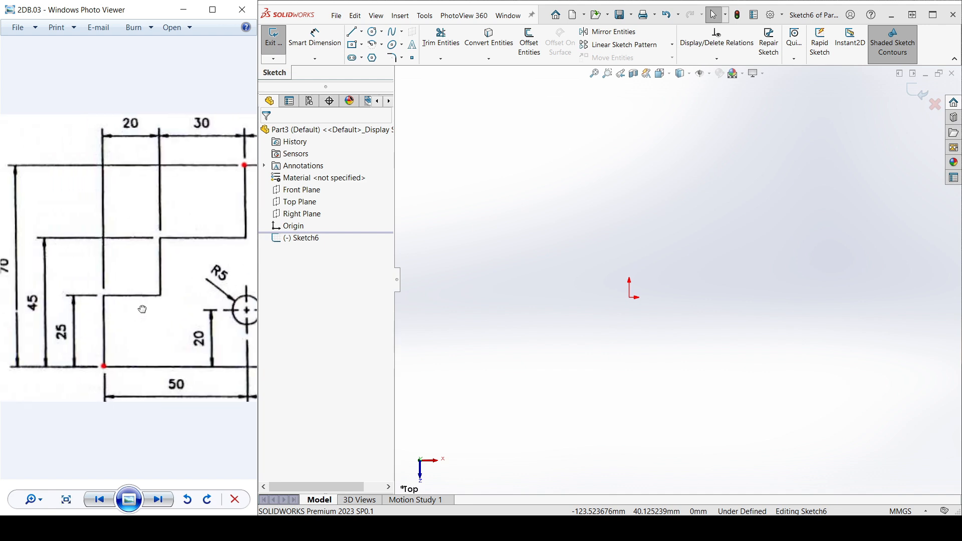
{"action": "scroll", "coordinate": [142, 309], "scroll_direction": "down", "scroll_amount": 1}
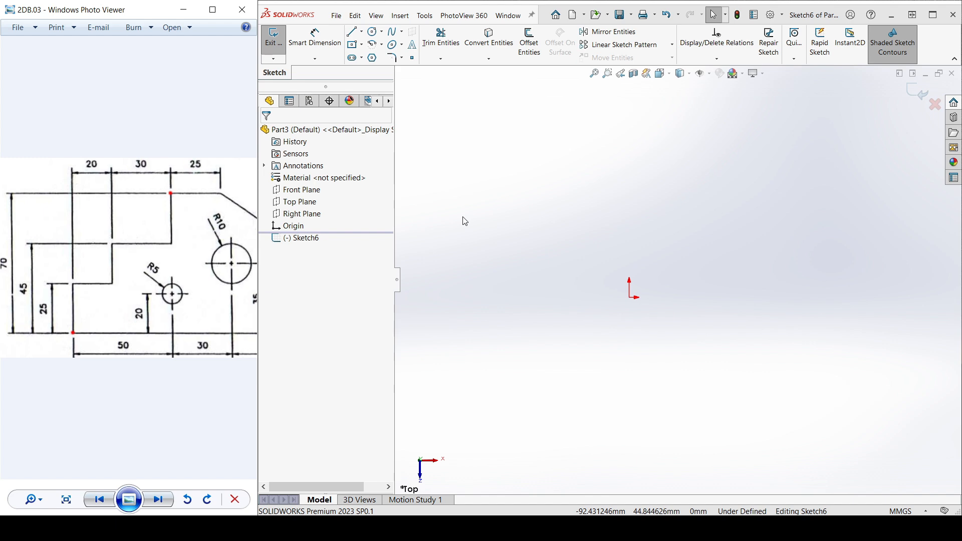
Sketch a staircase profile from the origin with three vertical risers and three horizontal treads, making the middle riser about 22 mm high.
{"action": "left_click", "coordinate": [353, 34]}
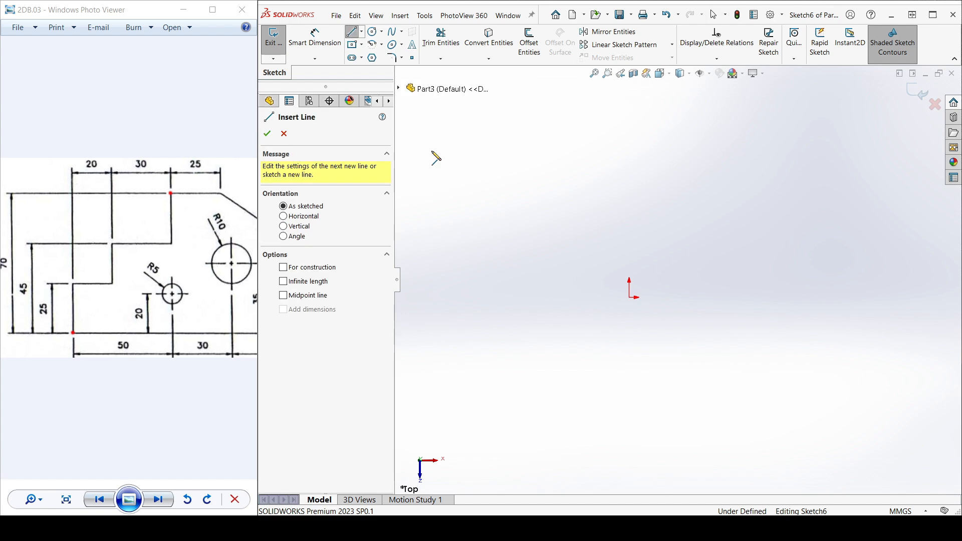
{"action": "left_click", "coordinate": [630, 297]}
{"action": "left_click", "coordinate": [630, 223]}
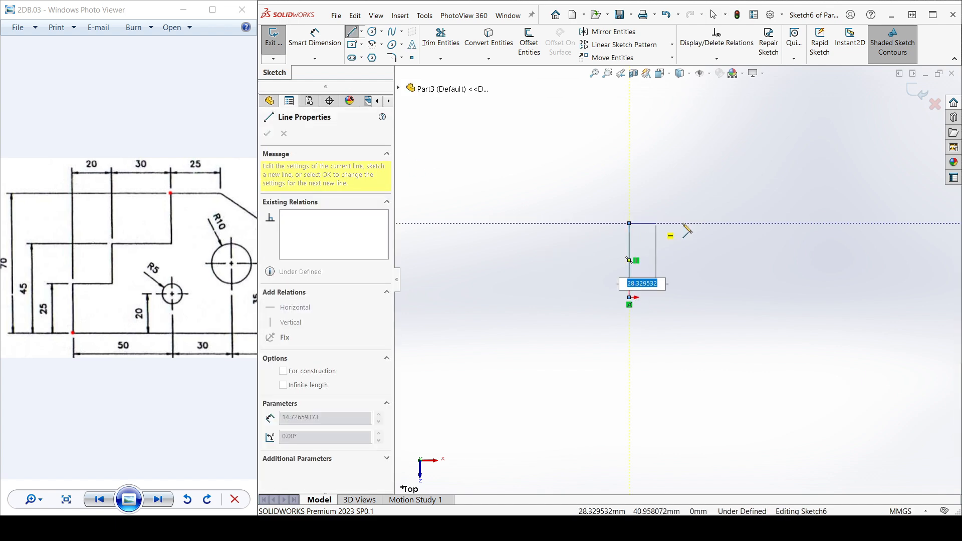
{"action": "left_click", "coordinate": [687, 223]}
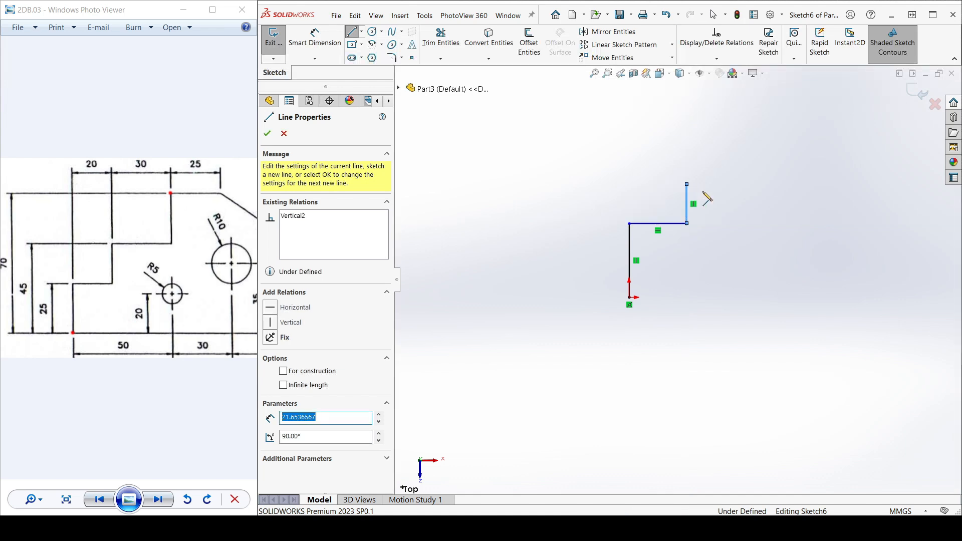
{"action": "left_click", "coordinate": [687, 184]}
{"action": "left_click", "coordinate": [744, 184]}
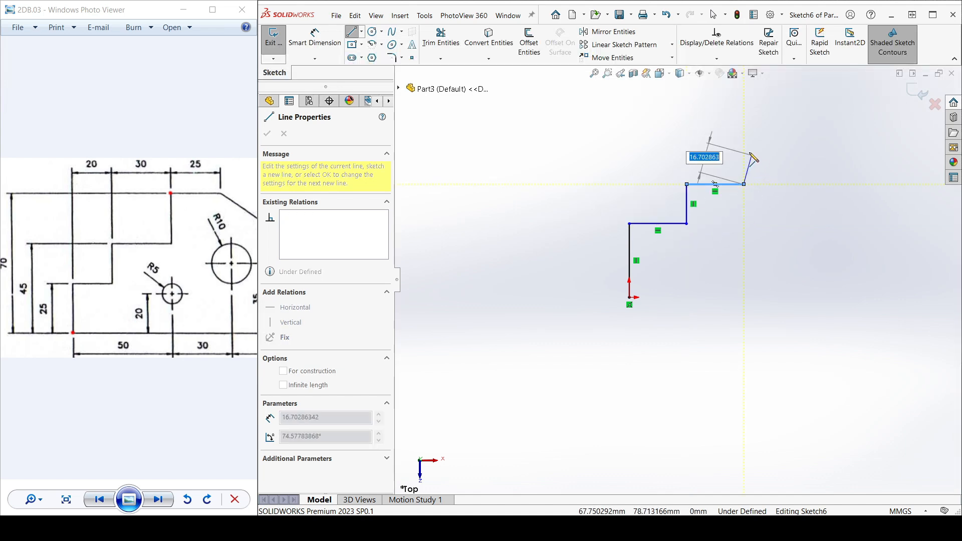
{"action": "left_click", "coordinate": [744, 139]}
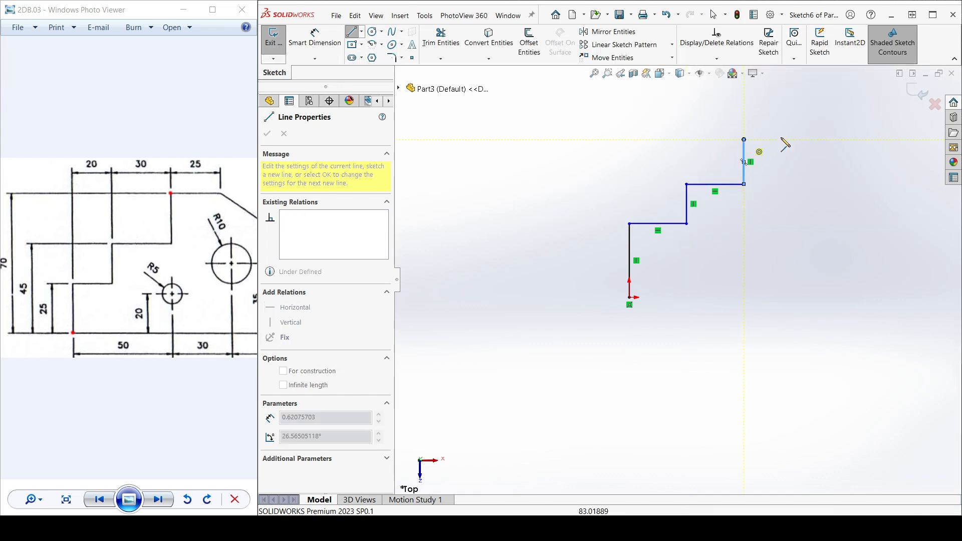
{"action": "left_click", "coordinate": [812, 140]}
Continue the profile with two sloped edges, each about 65 mm long, and close it with a horizontal base about 190 mm long to the origin.
{"action": "scroll", "coordinate": [814, 176], "scroll_direction": "up", "scroll_amount": 3}
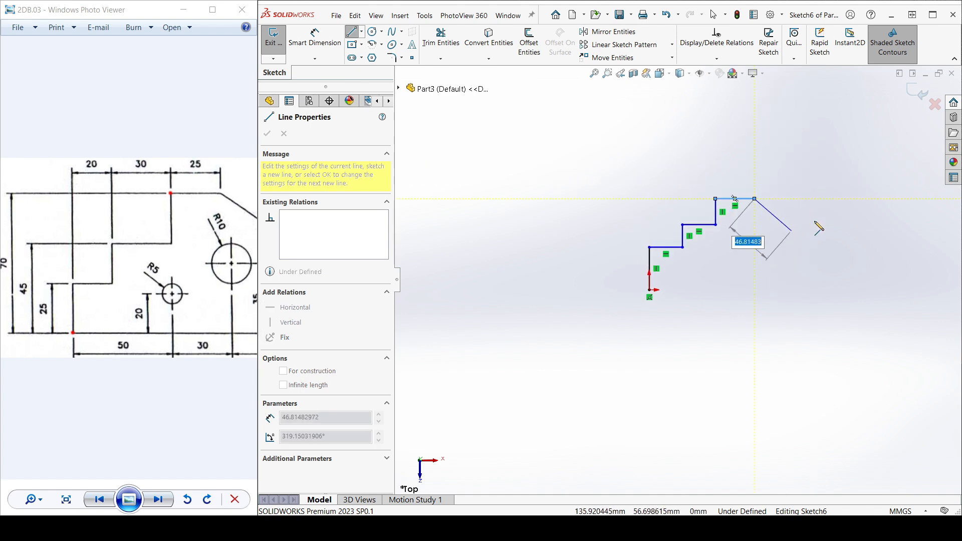
{"action": "scroll", "coordinate": [192, 265], "scroll_direction": "down", "scroll_amount": 2}
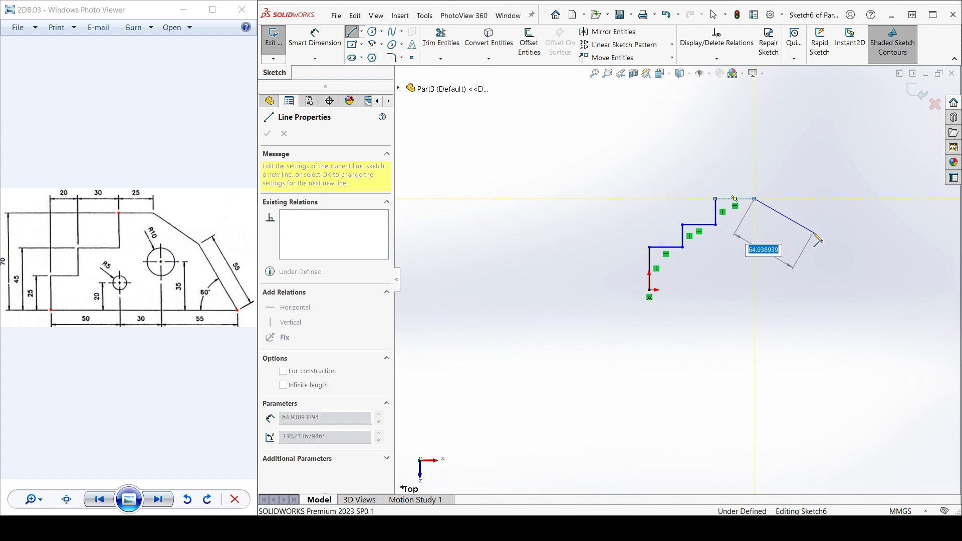
{"action": "left_click", "coordinate": [814, 232]}
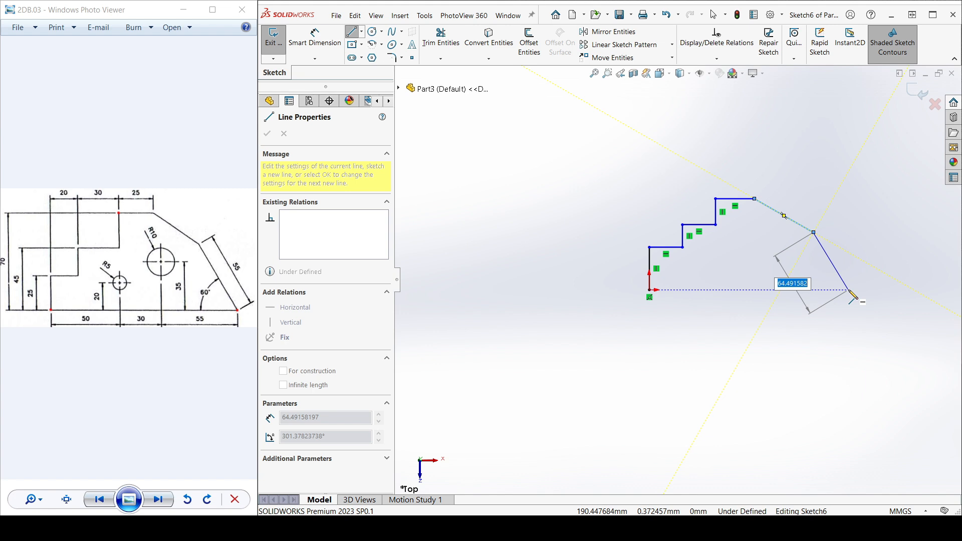
{"action": "left_click", "coordinate": [849, 291]}
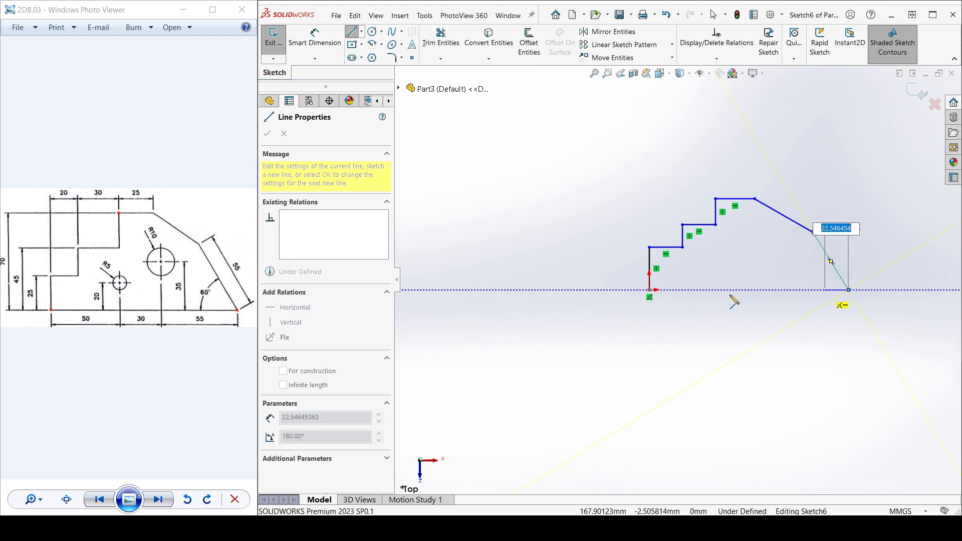
{"action": "left_click", "coordinate": [650, 290]}
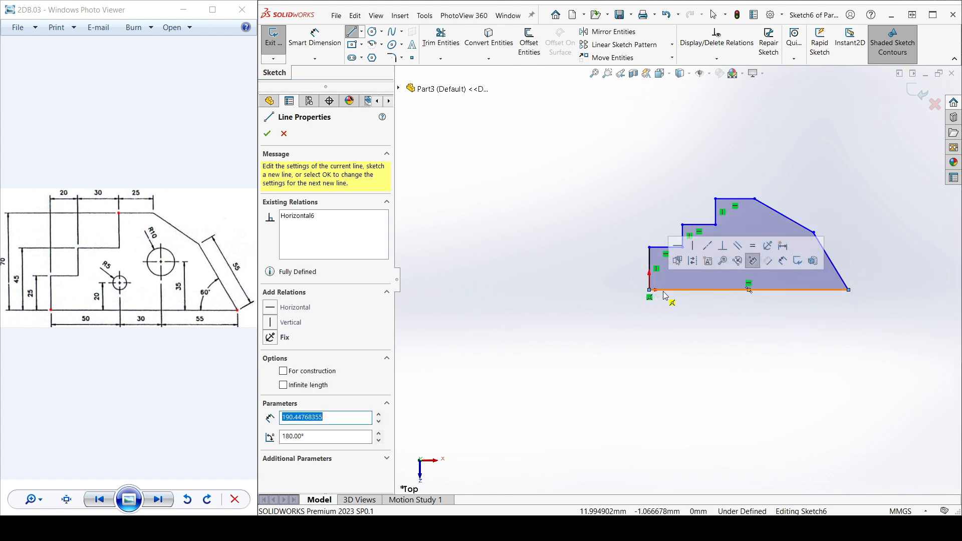
{"action": "key", "text": "Escape"}
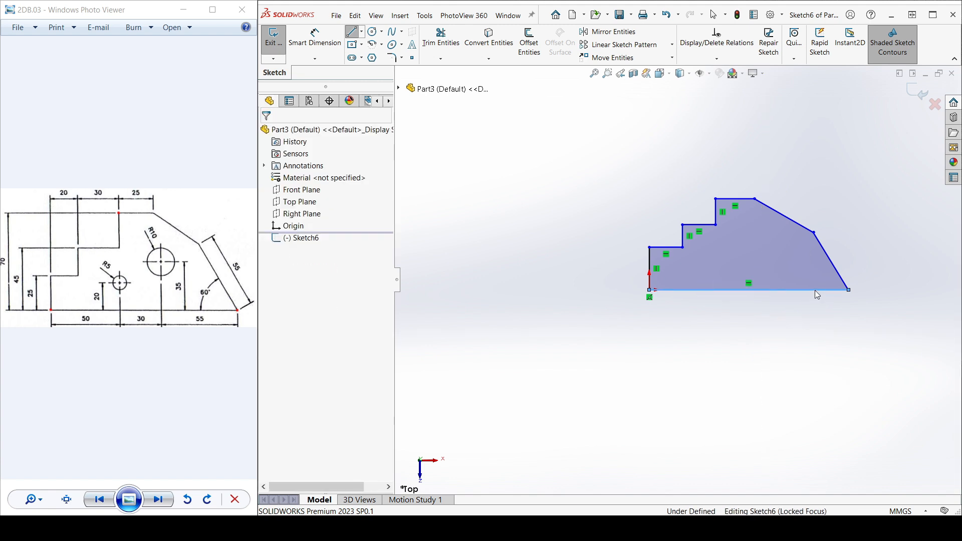
Delete the horizontal base line and move the free lower endpoint of the steep edge to about X 198, Y -30 mm.
{"action": "left_click", "coordinate": [814, 290]}
{"action": "key", "text": "Delete"}
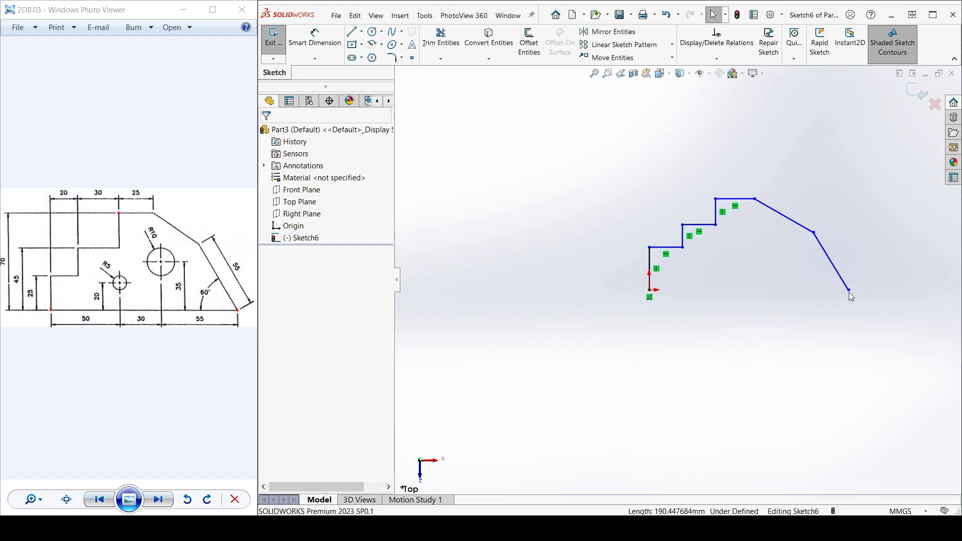
{"action": "left_click_drag", "start_coordinate": [848, 292], "coordinate": [856, 322]}
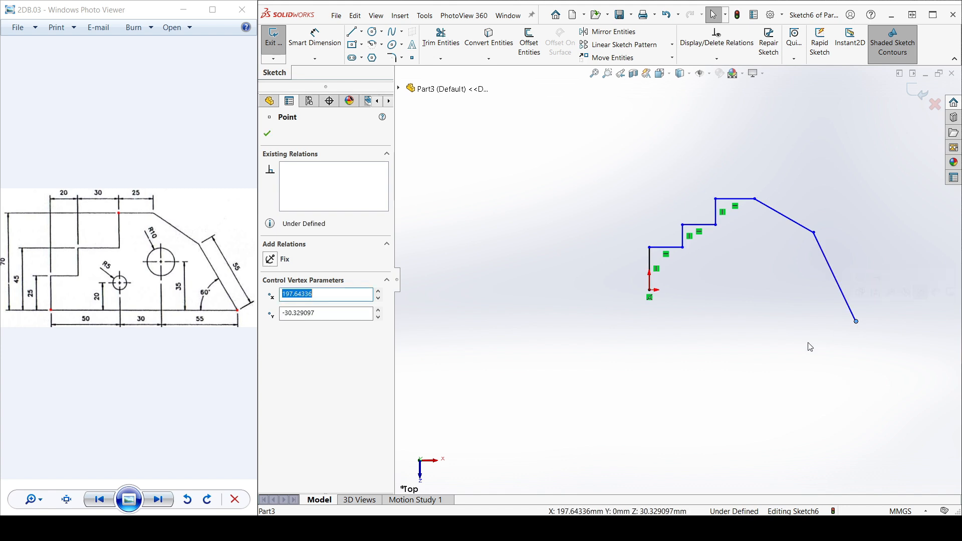
{"action": "left_click", "coordinate": [807, 341]}
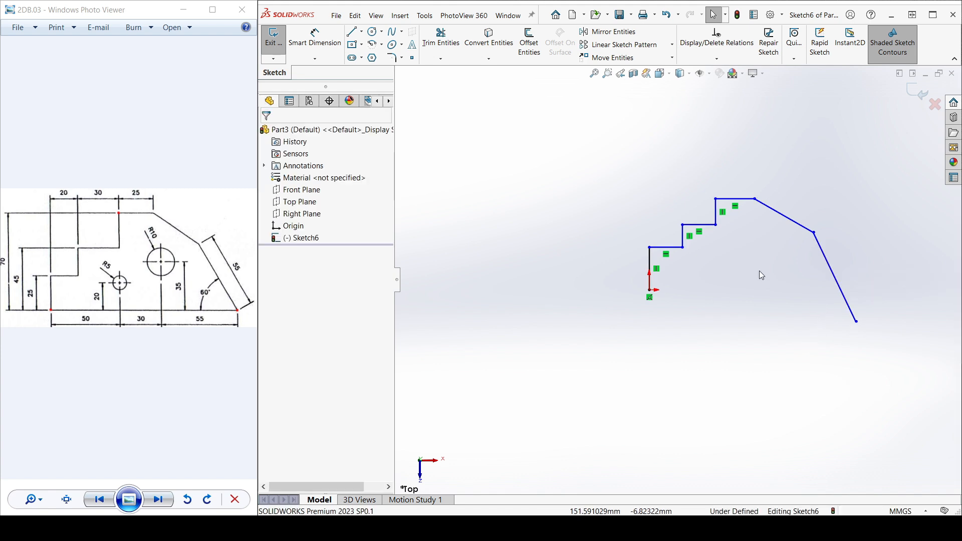
Close the outline with a slanted base line about 200 mm long from the lowered endpoint to the origin.
{"action": "key", "text": "l"}
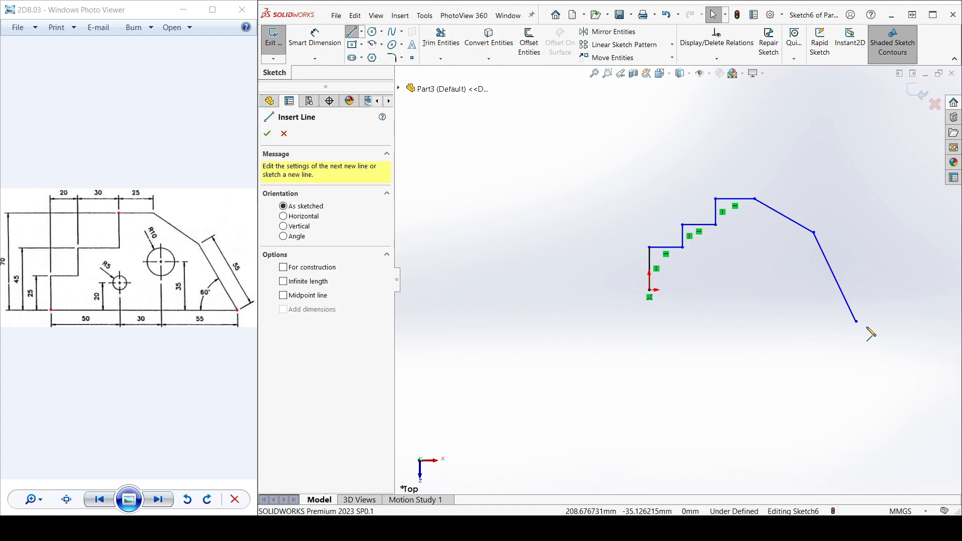
{"action": "left_click", "coordinate": [856, 321]}
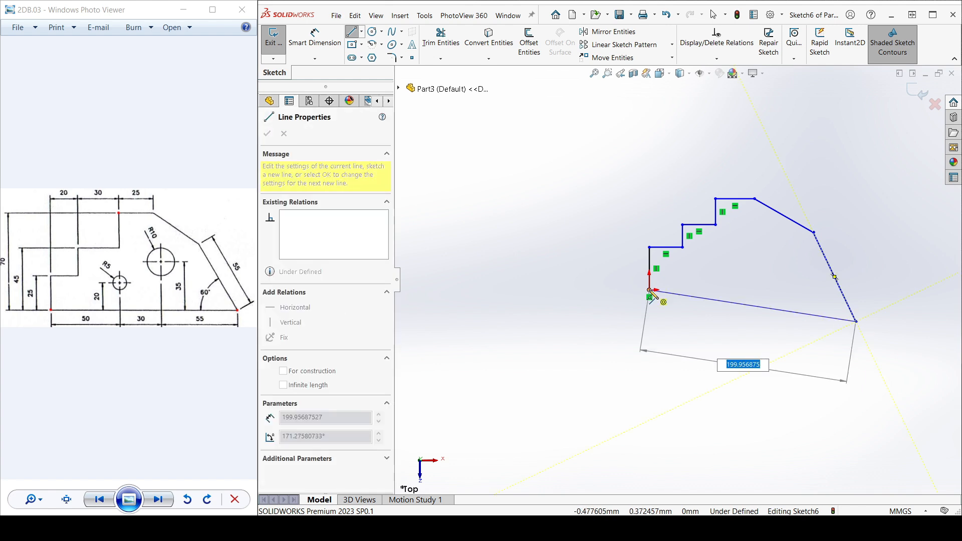
{"action": "left_click", "coordinate": [650, 291]}
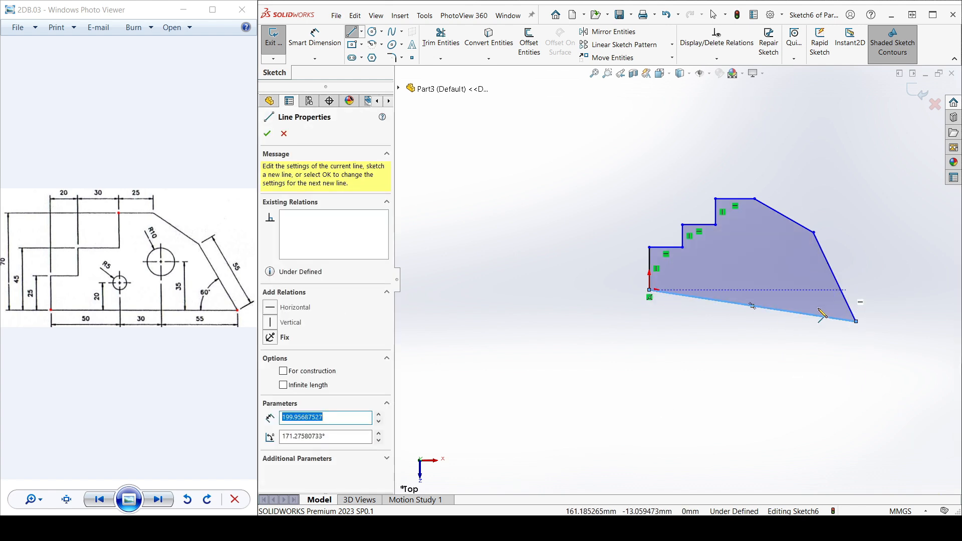
{"action": "key", "text": "Escape"}
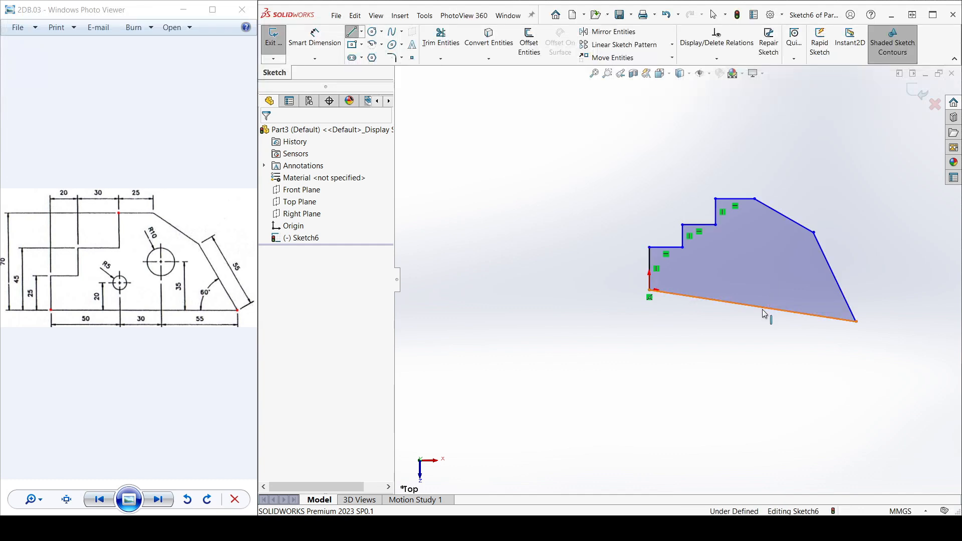
{"action": "key", "text": "Escape"}
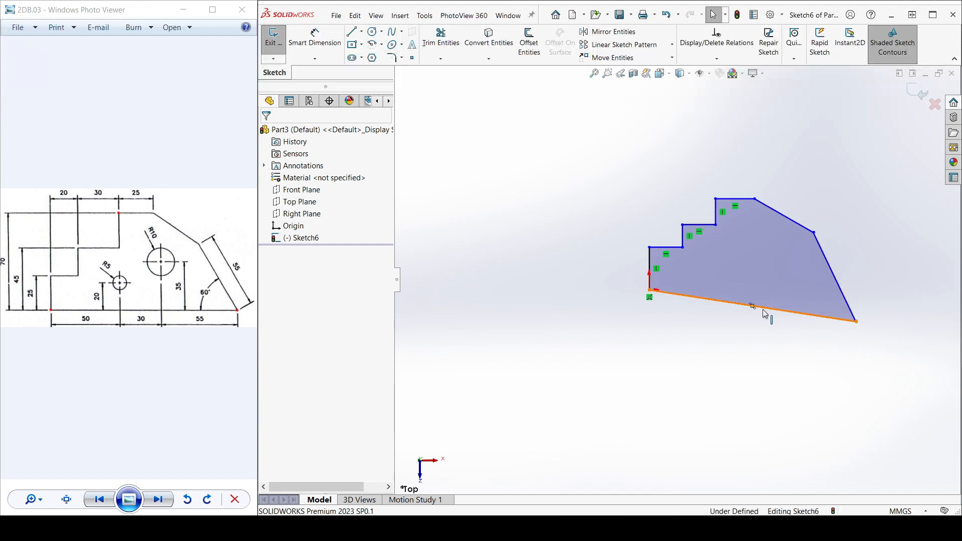
Apply a horizontal relation to the slanted base line.
{"action": "left_click", "coordinate": [761, 307]}
{"action": "left_click", "coordinate": [278, 261]}
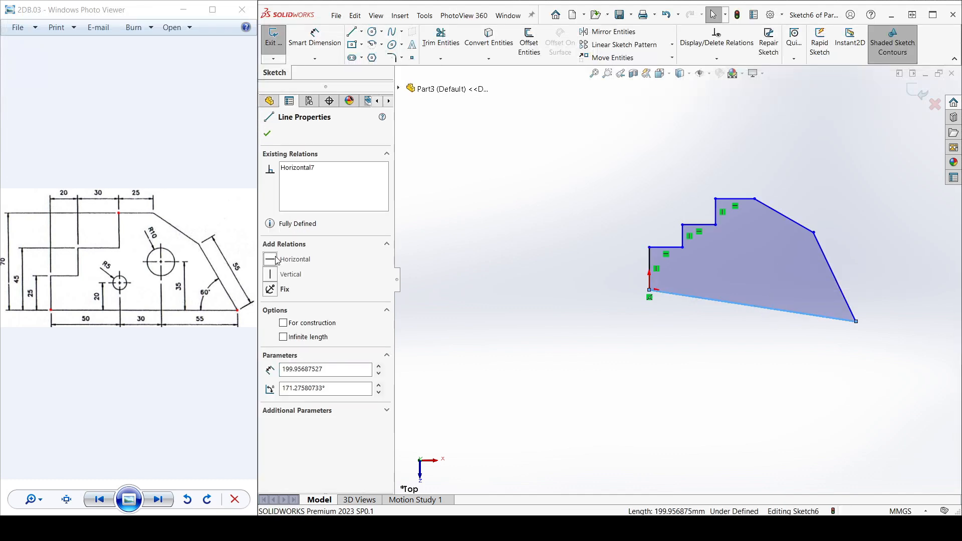
{"action": "key", "text": "Escape"}
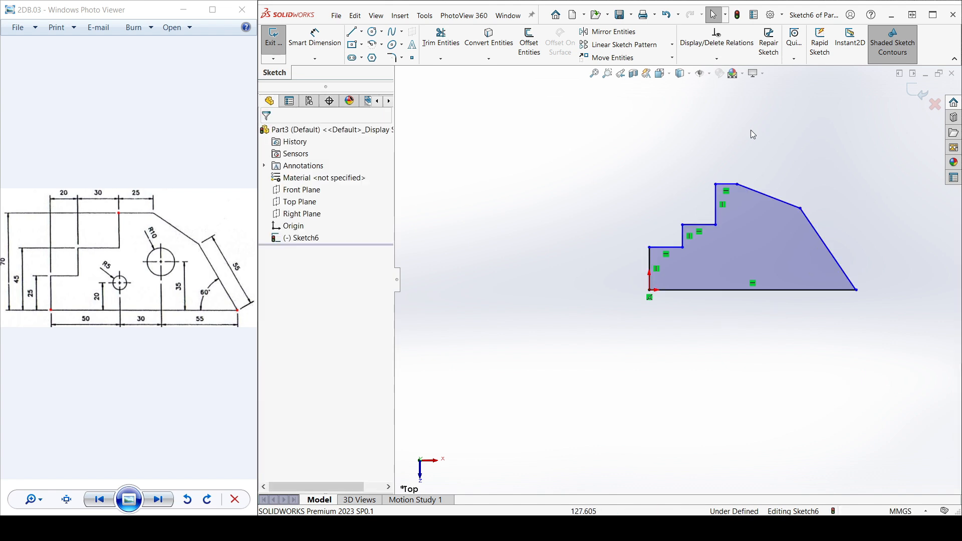
Draw two circles inside the outline, centred at about (80, 28) mm and (134, 34) mm, the second about 26 mm in diameter.
{"action": "scroll", "coordinate": [885, 261], "scroll_direction": "down", "scroll_amount": 2}
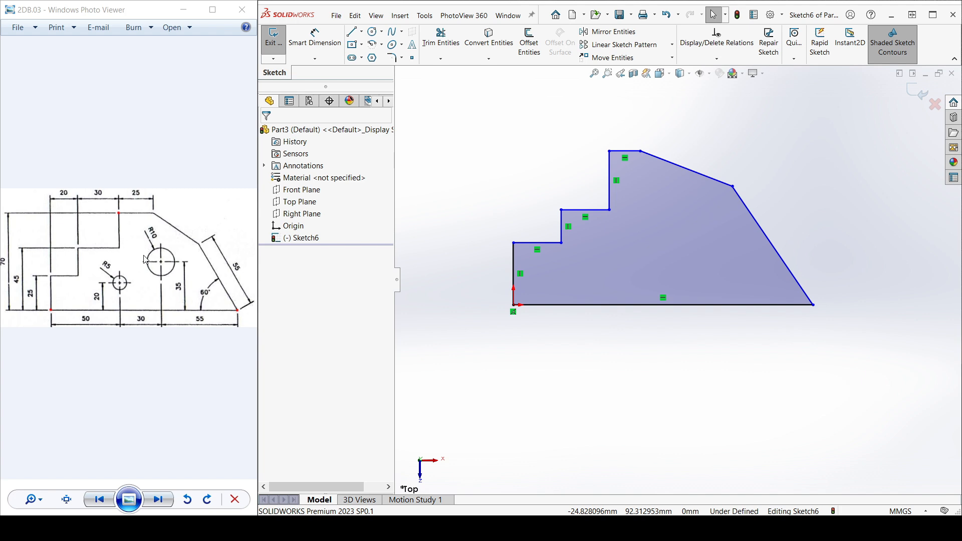
{"action": "left_click", "coordinate": [372, 33]}
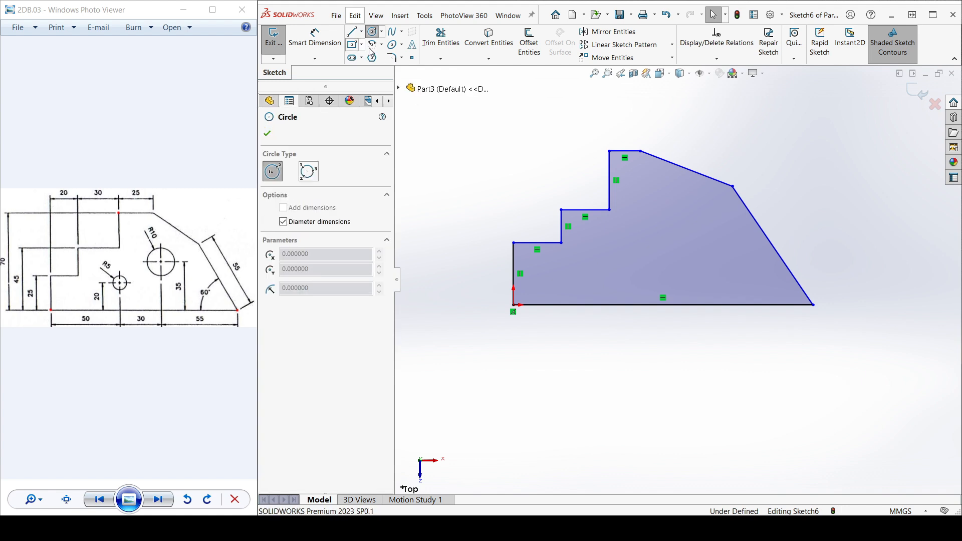
{"action": "left_click", "coordinate": [634, 262]}
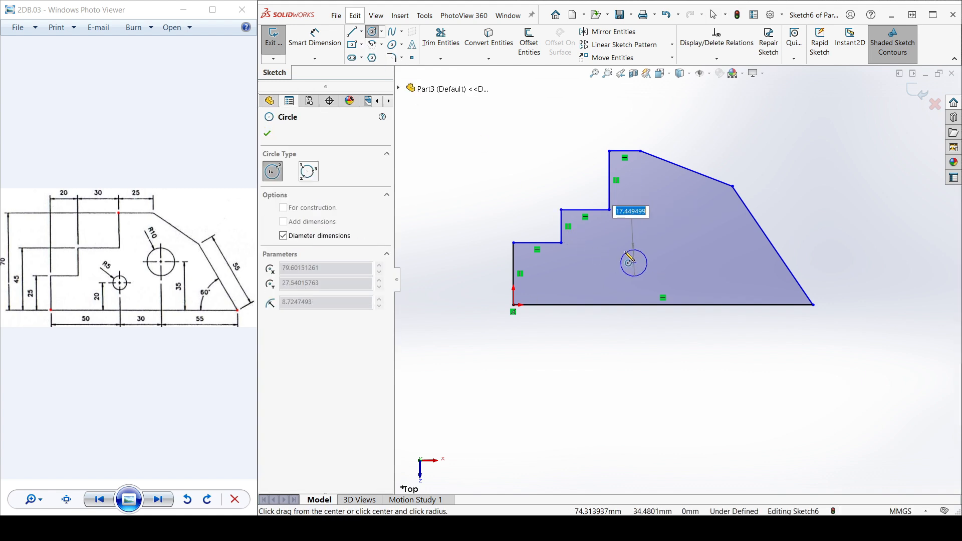
{"action": "left_click", "coordinate": [649, 261]}
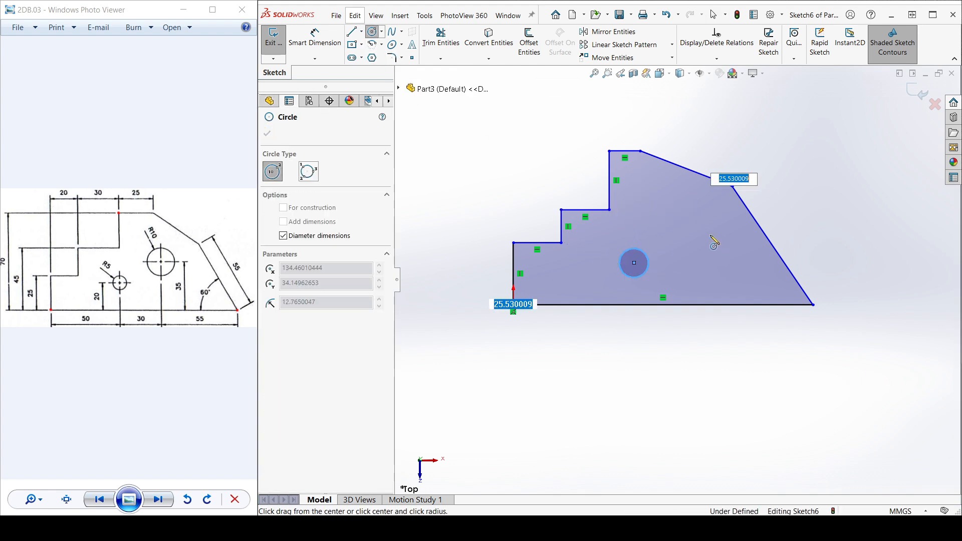
{"action": "left_click", "coordinate": [717, 253]}
{"action": "left_click", "coordinate": [736, 244]}
{"action": "key", "text": "Escape"}
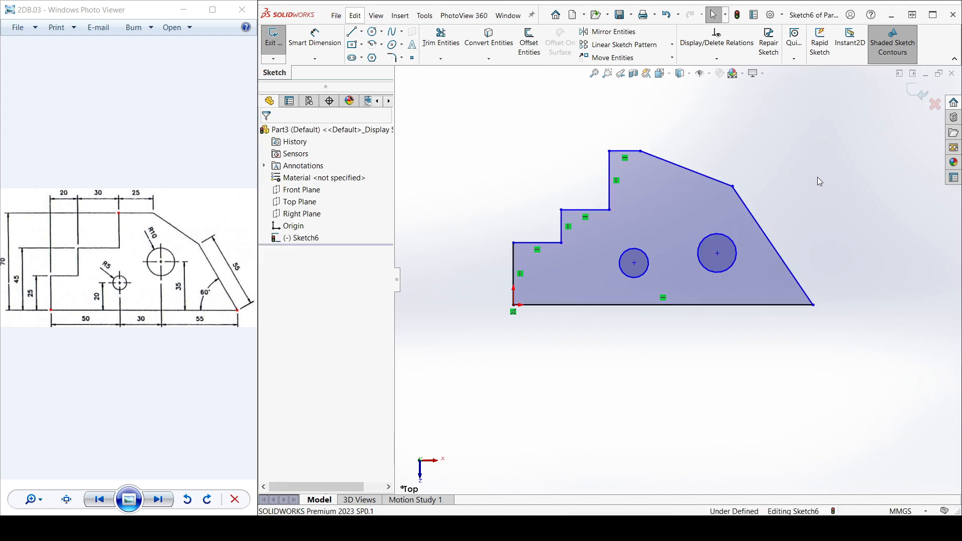
{"action": "left_click_drag", "start_coordinate": [833, 194], "coordinate": [799, 144]}
{"action": "scroll", "coordinate": [23, 274], "scroll_direction": "up", "scroll_amount": 2}
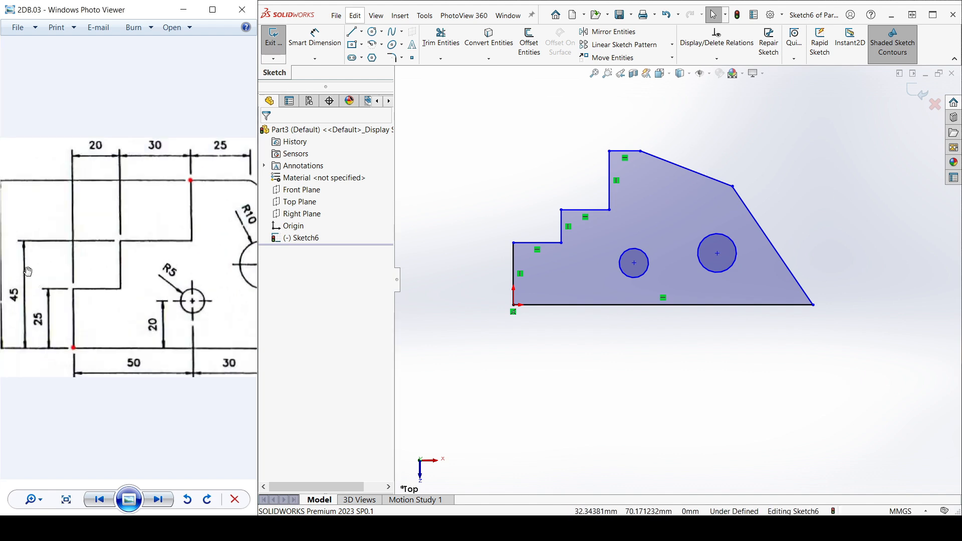
{"action": "scroll", "coordinate": [24, 275], "scroll_direction": "down", "scroll_amount": 2}
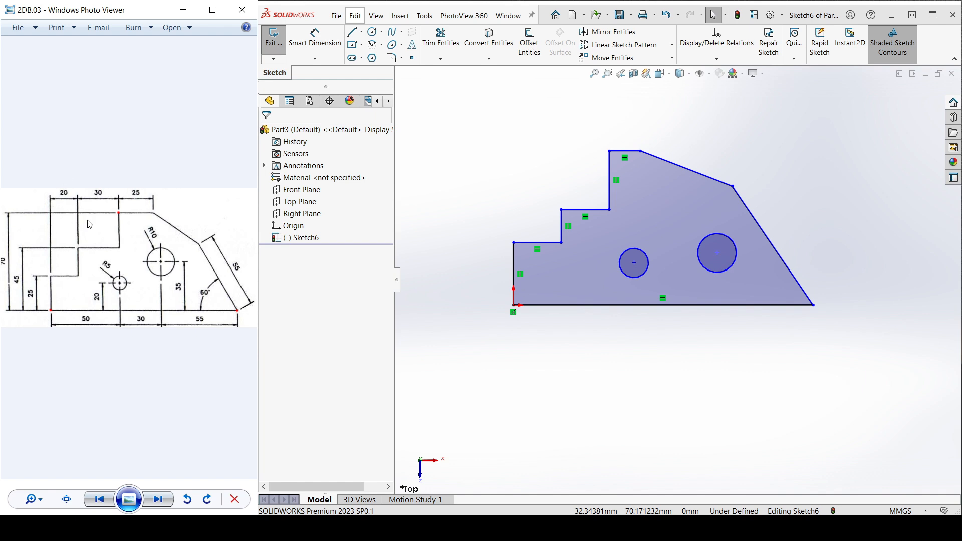
Dimension the outline's left vertical edge and set its height to 25 mm.
{"action": "left_click", "coordinate": [314, 59]}
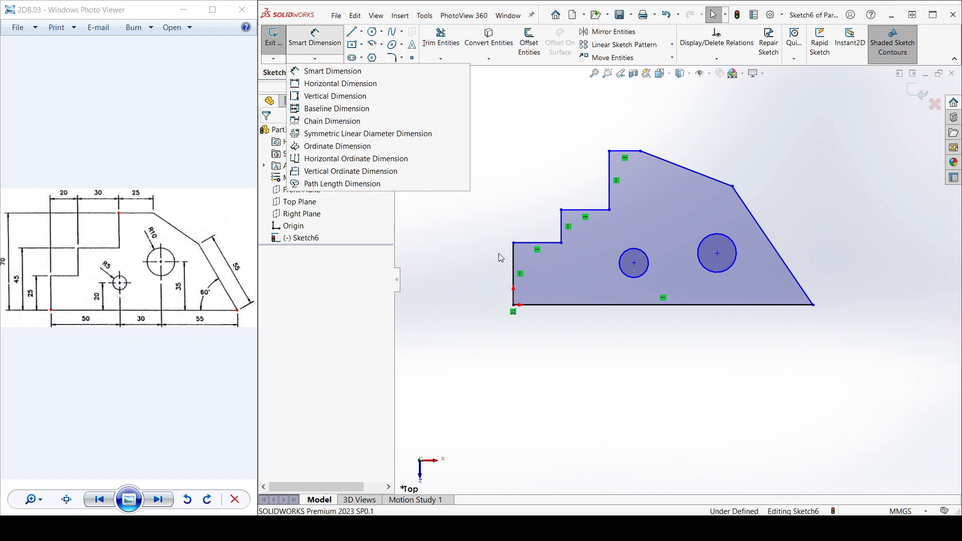
{"action": "left_click", "coordinate": [305, 74]}
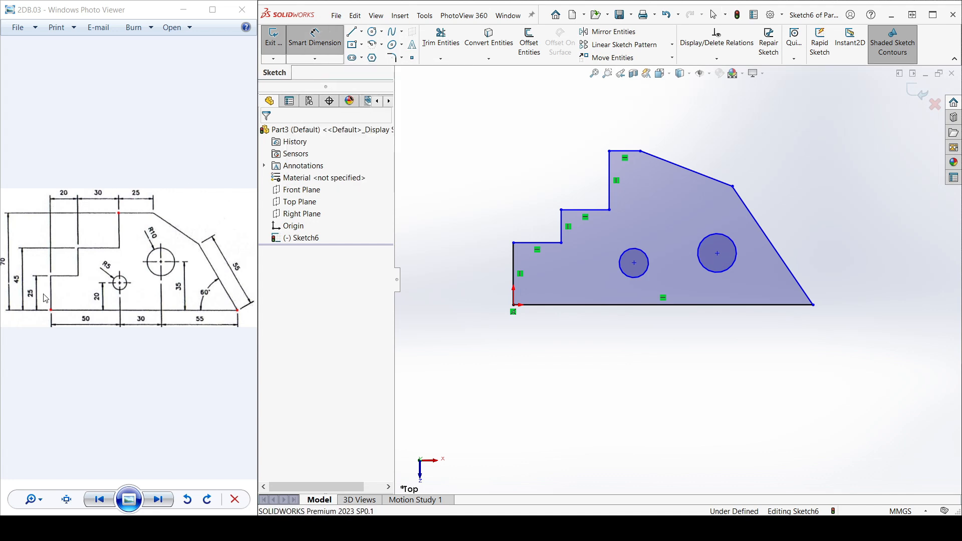
{"action": "left_click", "coordinate": [514, 273]}
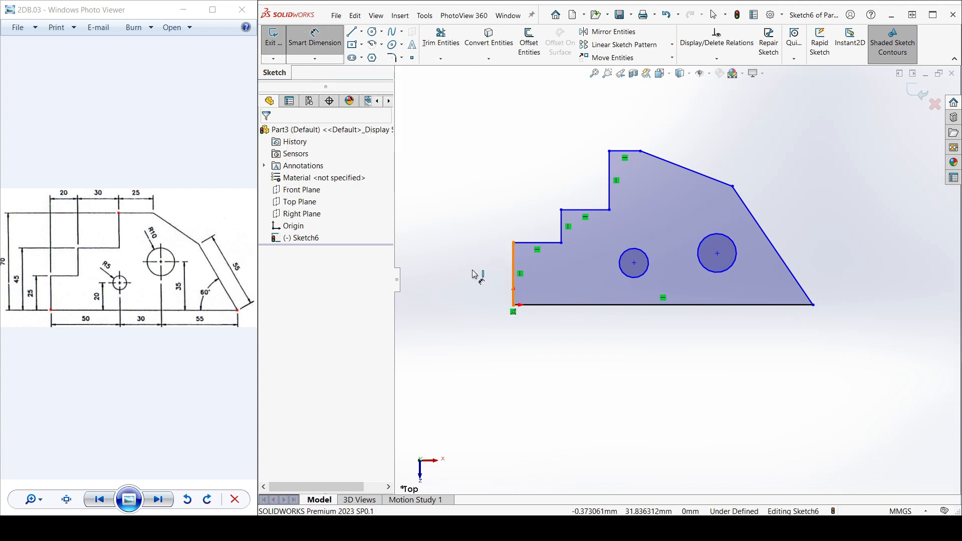
{"action": "left_click", "coordinate": [471, 273]}
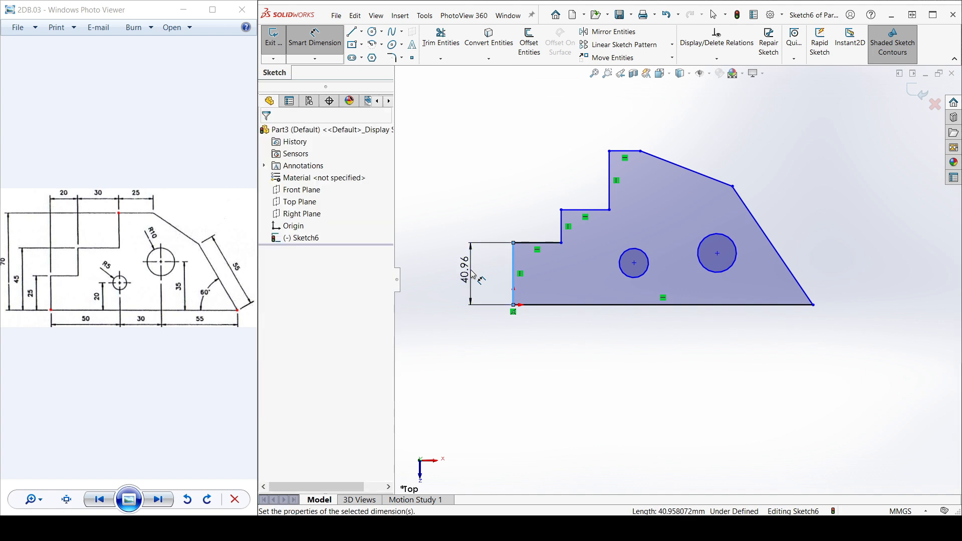
{"action": "type", "text": "25"}
{"action": "key", "text": "Return"}
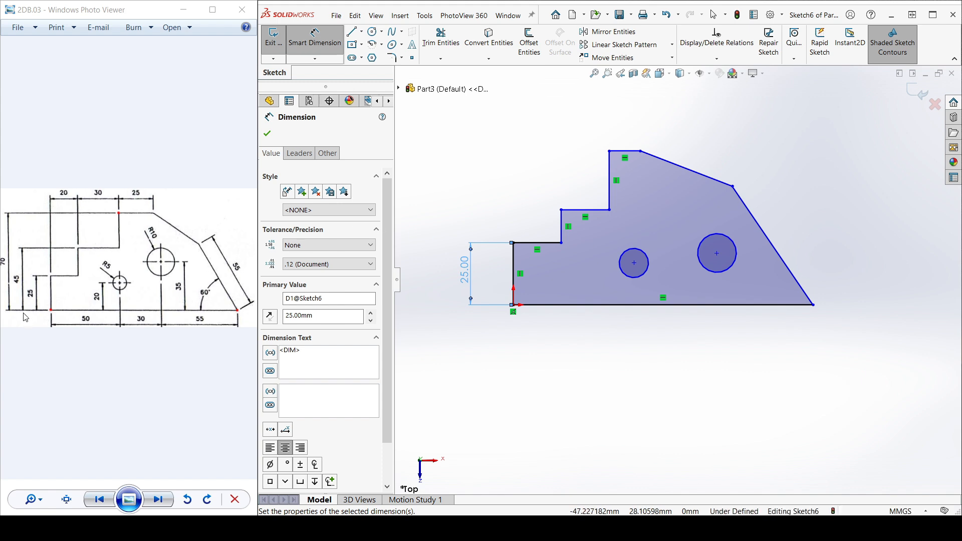
Dimension the distance from the base line to the middle step's horizontal edge as 45 mm.
{"action": "left_click", "coordinate": [584, 210]}
{"action": "left_click", "coordinate": [570, 305]}
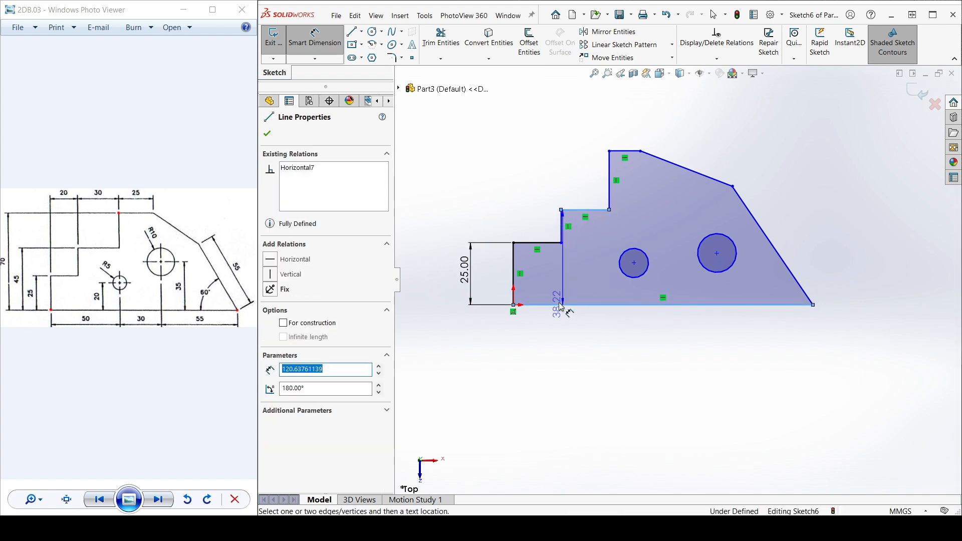
{"action": "left_click", "coordinate": [446, 281]}
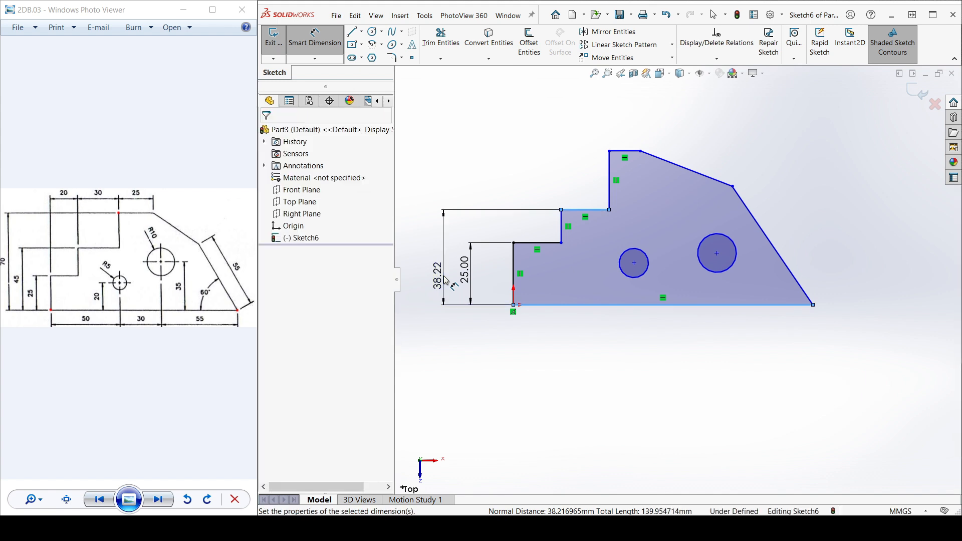
{"action": "type", "text": "45"}
{"action": "key", "text": "Return"}
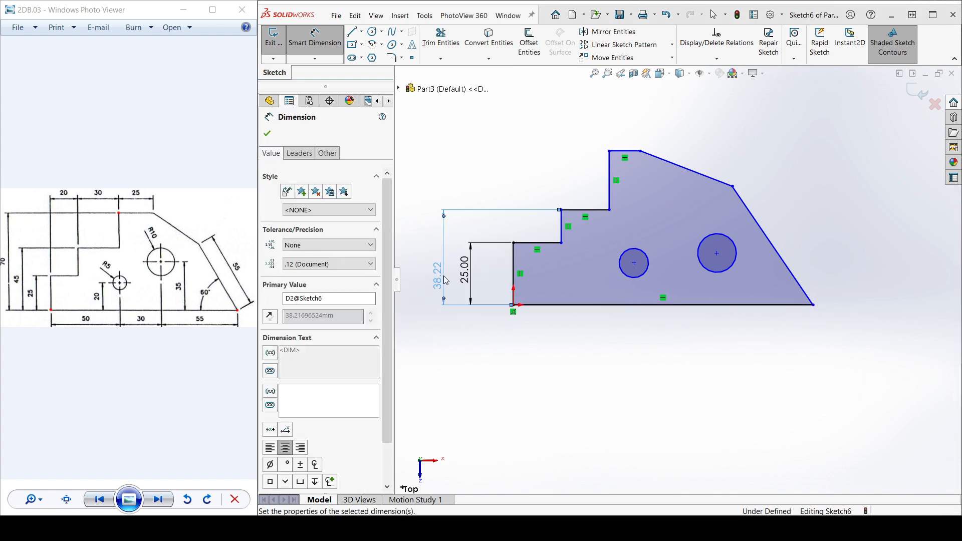
Dimension the overall height from the base line to the short top edge as 70 mm.
{"action": "left_click", "coordinate": [619, 150]}
{"action": "scroll", "coordinate": [439, 262], "scroll_direction": "up", "scroll_amount": 2}
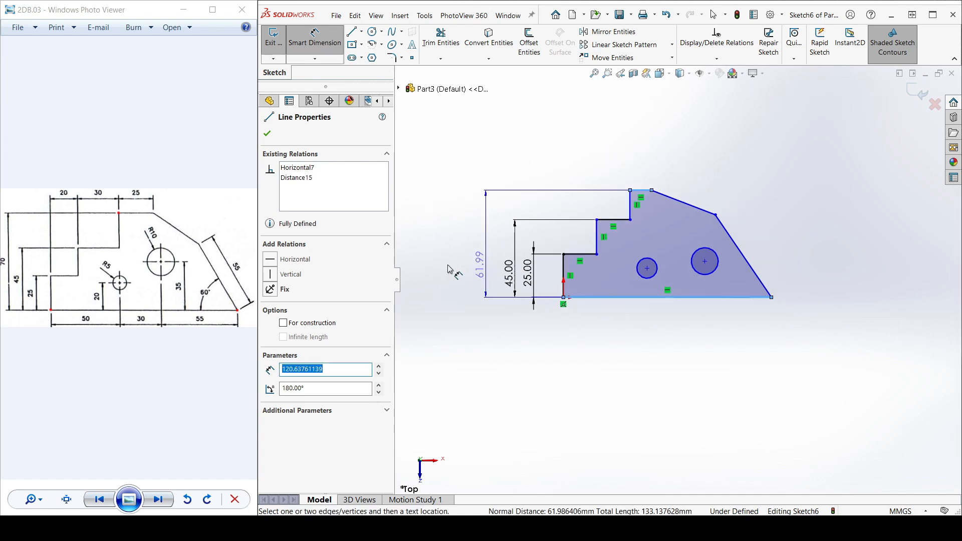
{"action": "left_click", "coordinate": [480, 257]}
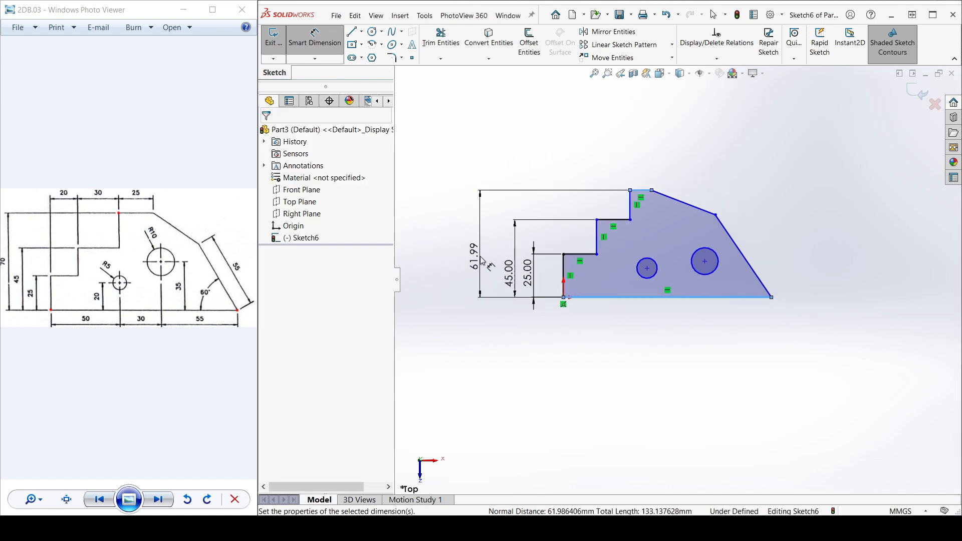
{"action": "type", "text": "70"}
{"action": "key", "text": "Return"}
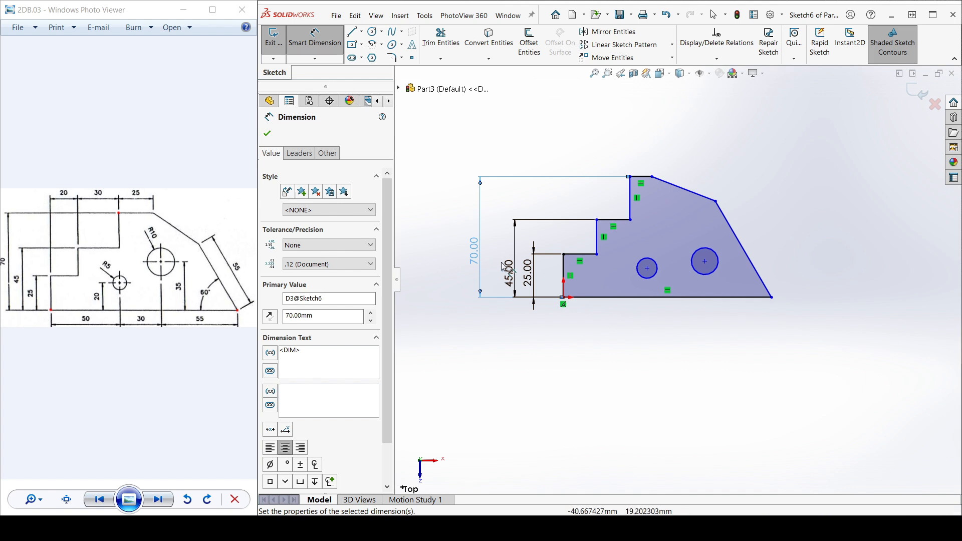
Dimension the lowest step's horizontal edge and set its width to 20 mm.
{"action": "left_click", "coordinate": [577, 255]}
{"action": "left_click", "coordinate": [570, 155]}
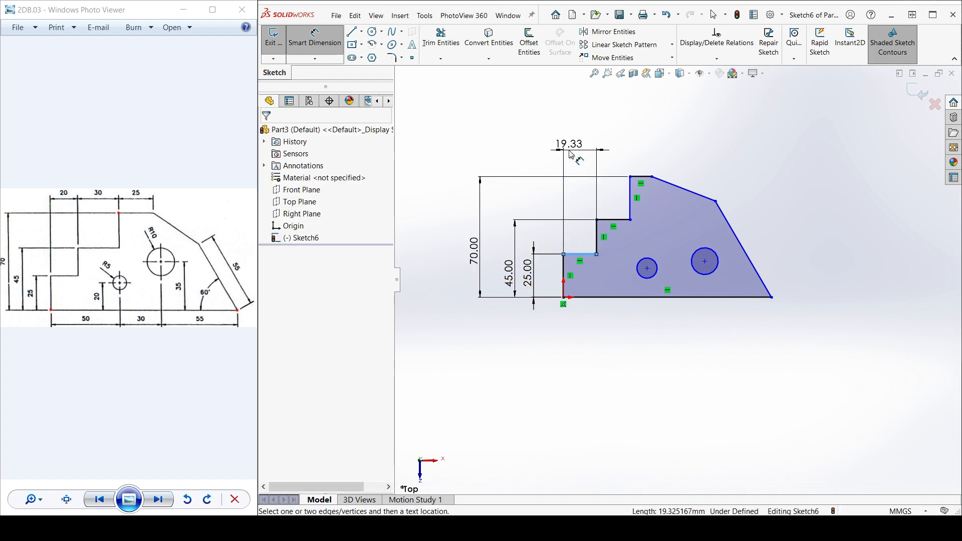
{"action": "type", "text": "20"}
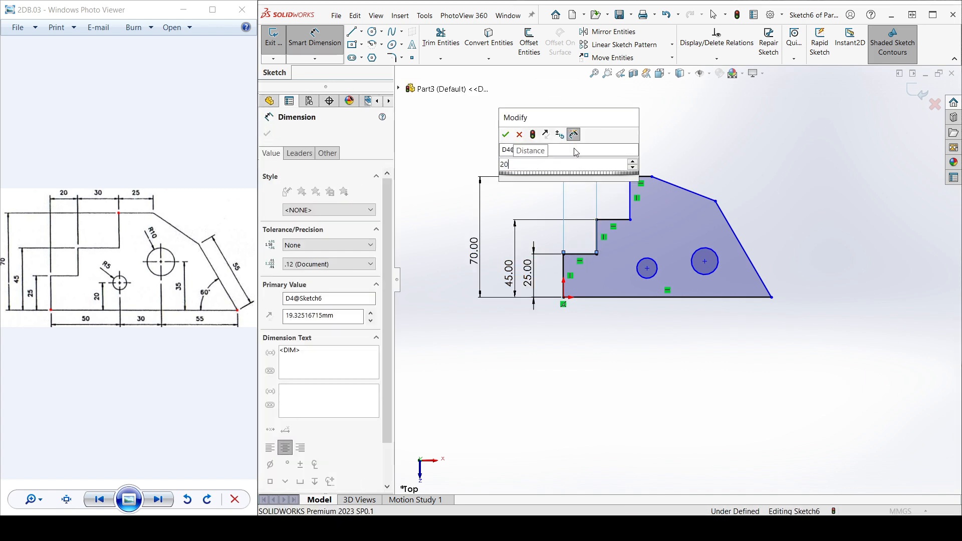
{"action": "key", "text": "Return"}
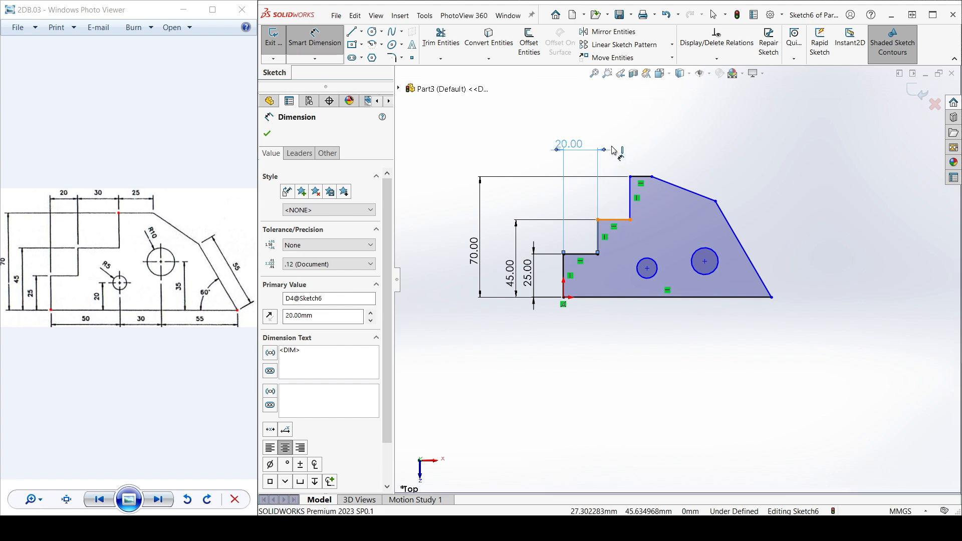
Dimension the middle step's horizontal edge as 30 mm and end dimensioning.
{"action": "left_click", "coordinate": [613, 221]}
{"action": "left_click", "coordinate": [622, 128]}
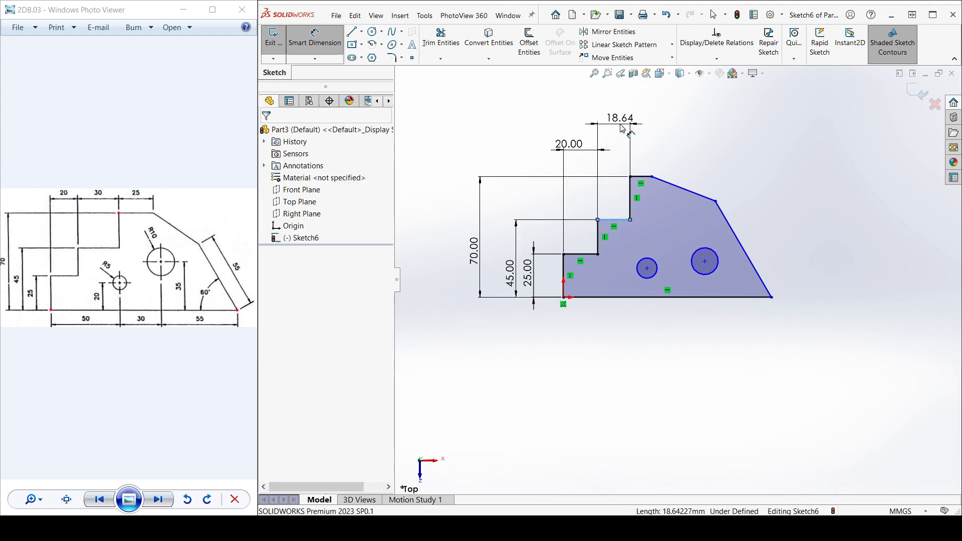
{"action": "type", "text": "30"}
{"action": "key", "text": "Return"}
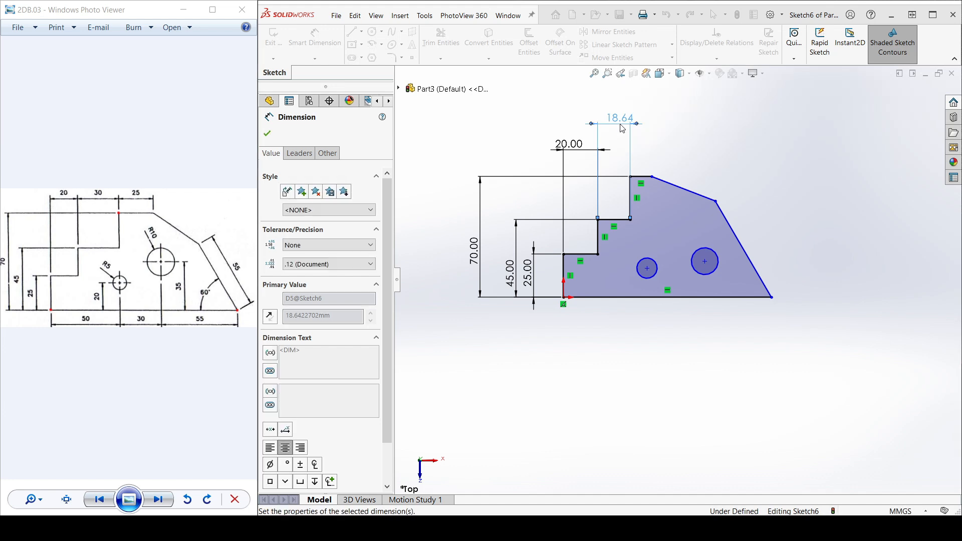
{"action": "scroll", "coordinate": [657, 175], "scroll_direction": "down", "scroll_amount": 3}
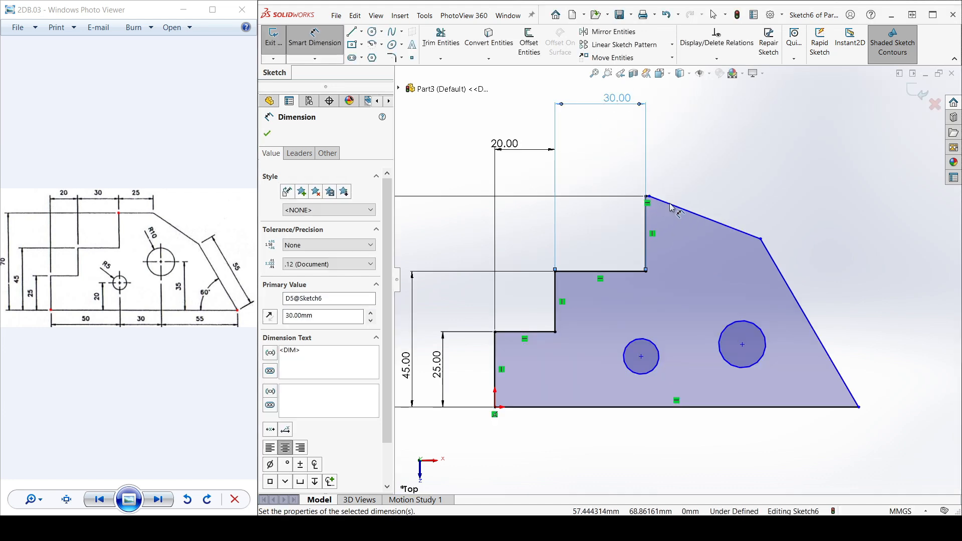
{"action": "key", "text": "Escape"}
Reposition the short top edge's free endpoint to about X 59, Y 70 mm, beyond the upper vertical edge.
{"action": "scroll", "coordinate": [663, 212], "scroll_direction": "down", "scroll_amount": 3}
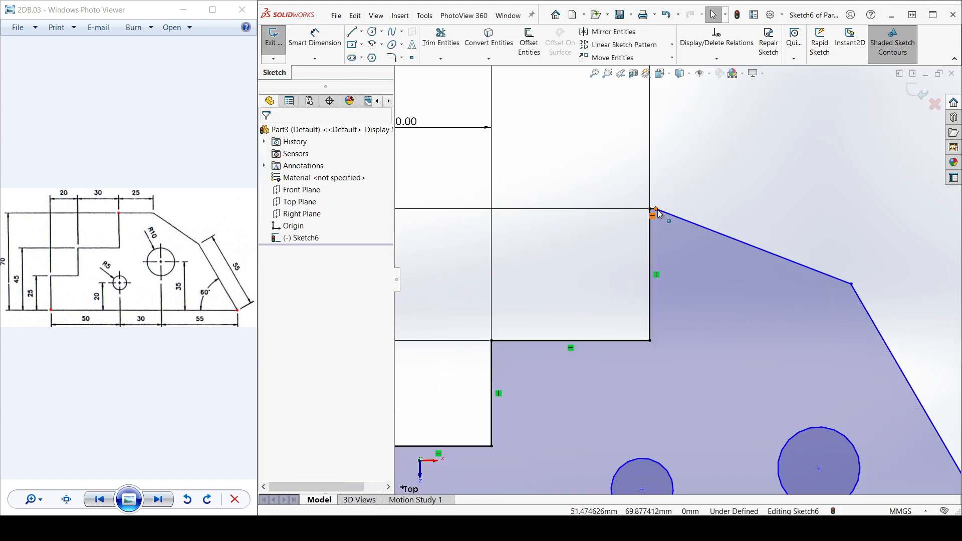
{"action": "left_click_drag", "start_coordinate": [655, 210], "coordinate": [598, 211]}
{"action": "left_click", "coordinate": [694, 206]}
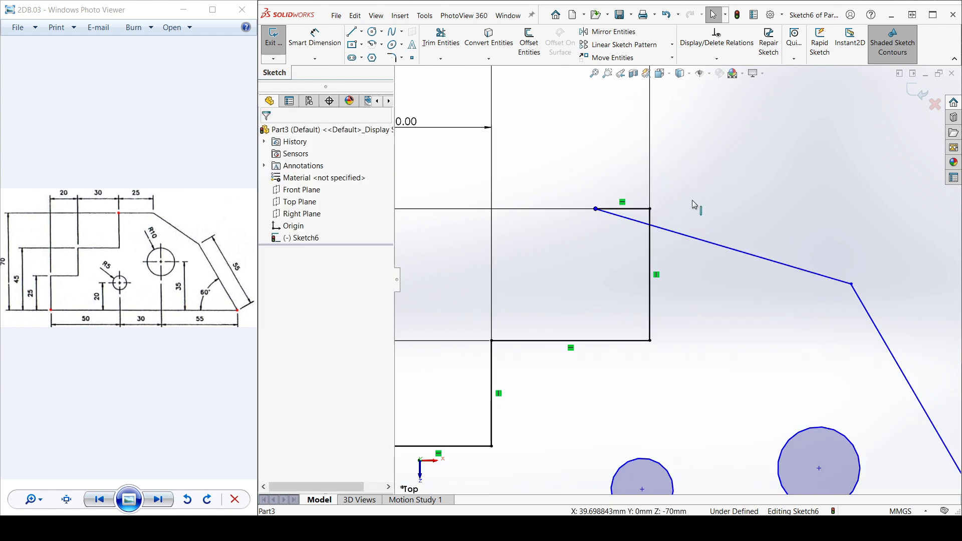
{"action": "key", "text": "f"}
{"action": "scroll", "coordinate": [668, 294], "scroll_direction": "down", "scroll_amount": 3}
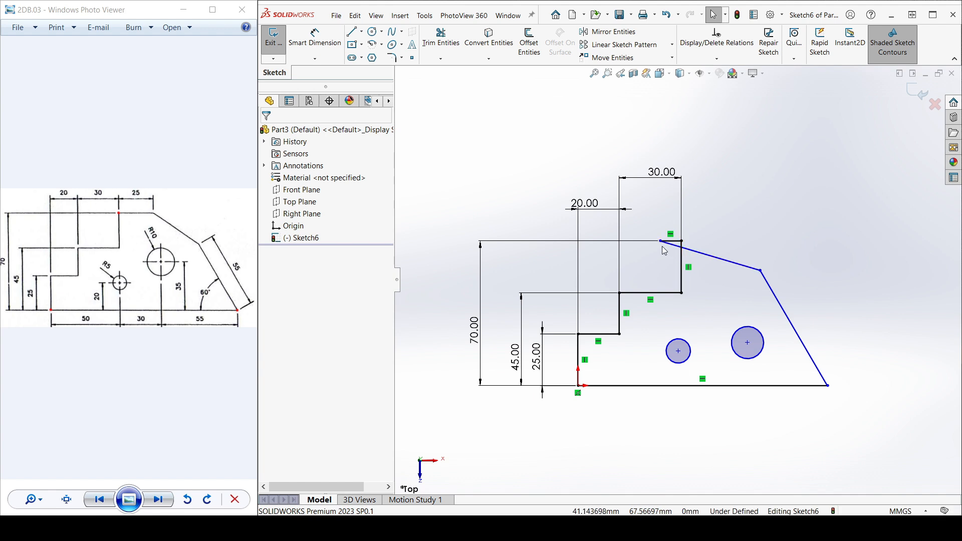
{"action": "mouse_move", "coordinate": [661, 244]}
{"action": "left_mouse_down"}
{"action": "mouse_move", "coordinate": [739, 238]}
{"action": "mouse_move", "coordinate": [727, 244]}
{"action": "mouse_move", "coordinate": [682, 383]}
{"action": "left_mouse_up"}
{"action": "scroll", "coordinate": [727, 244], "scroll_direction": "down", "scroll_amount": 2}
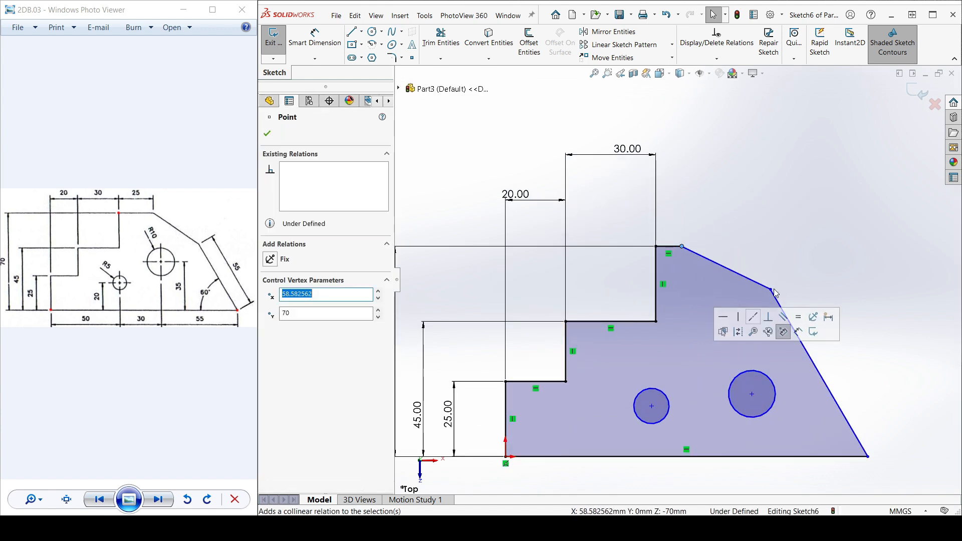
Move the vertex joining the two sloped edges to about X 85, Y 50 mm.
{"action": "left_click_drag", "start_coordinate": [772, 290], "coordinate": [829, 166]}
{"action": "left_click", "coordinate": [750, 222]}
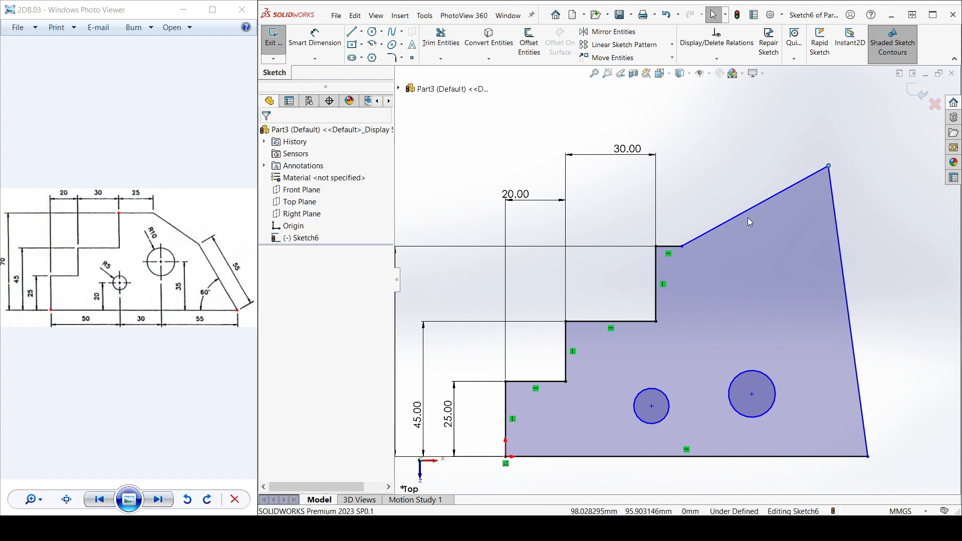
{"action": "scroll", "coordinate": [749, 217], "scroll_direction": "up", "scroll_amount": 4}
{"action": "scroll", "coordinate": [722, 253], "scroll_direction": "down", "scroll_amount": 2}
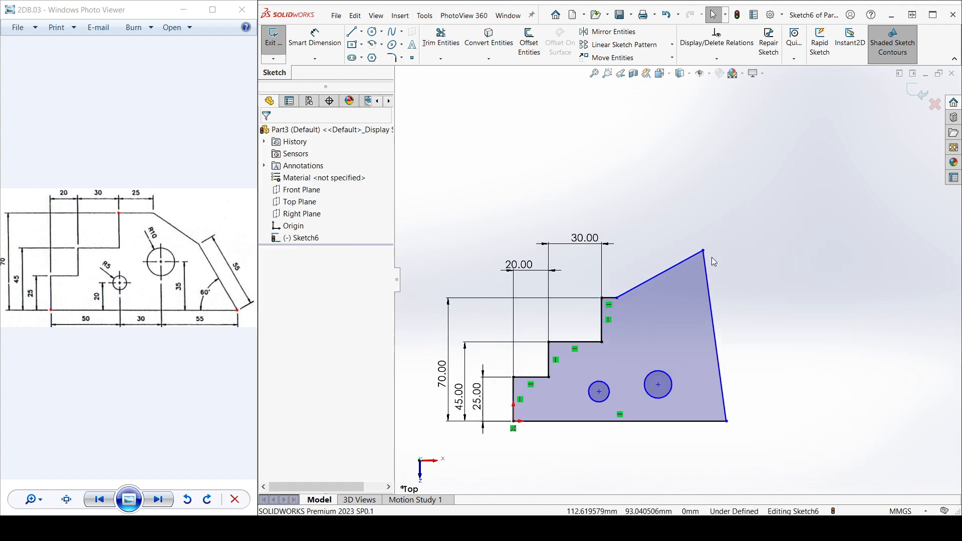
{"action": "mouse_move", "coordinate": [703, 251]}
{"action": "left_mouse_down"}
{"action": "mouse_move", "coordinate": [689, 356]}
{"action": "mouse_move", "coordinate": [663, 332]}
{"action": "left_mouse_up"}
{"action": "scroll", "coordinate": [609, 356], "scroll_direction": "down", "scroll_amount": 2}
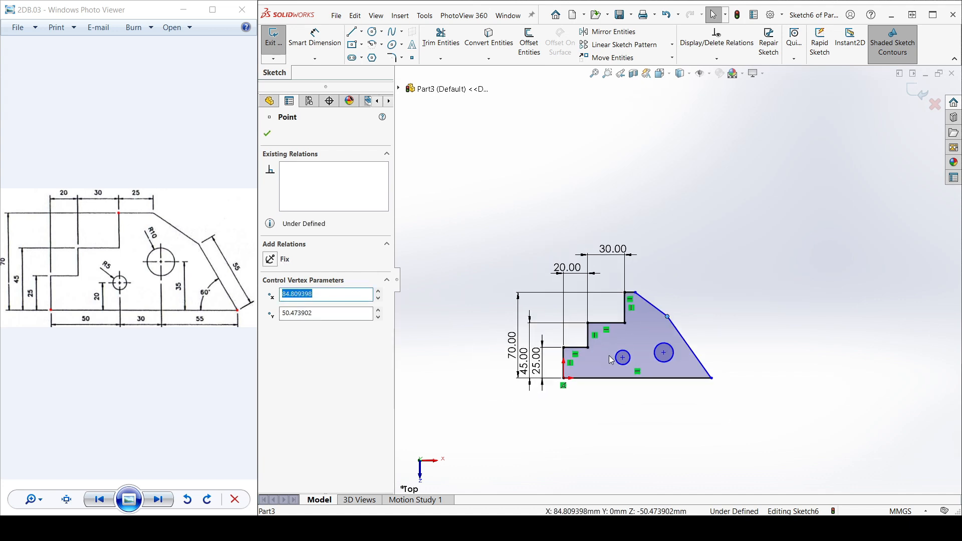
{"action": "left_click", "coordinate": [699, 250]}
{"action": "scroll", "coordinate": [700, 250], "scroll_direction": "down", "scroll_amount": 2}
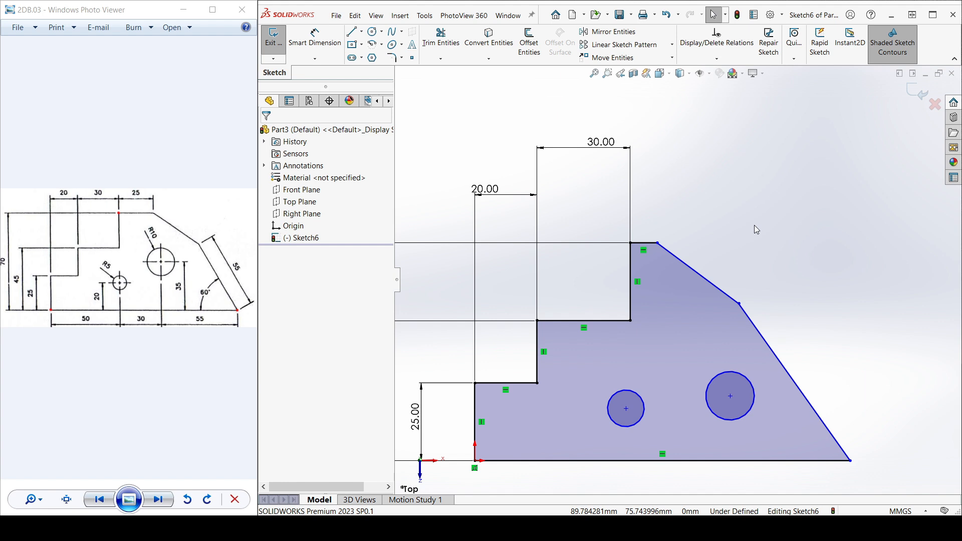
Dimension the outline's top horizontal edge and set its length to 25 mm.
{"action": "left_click", "coordinate": [314, 37]}
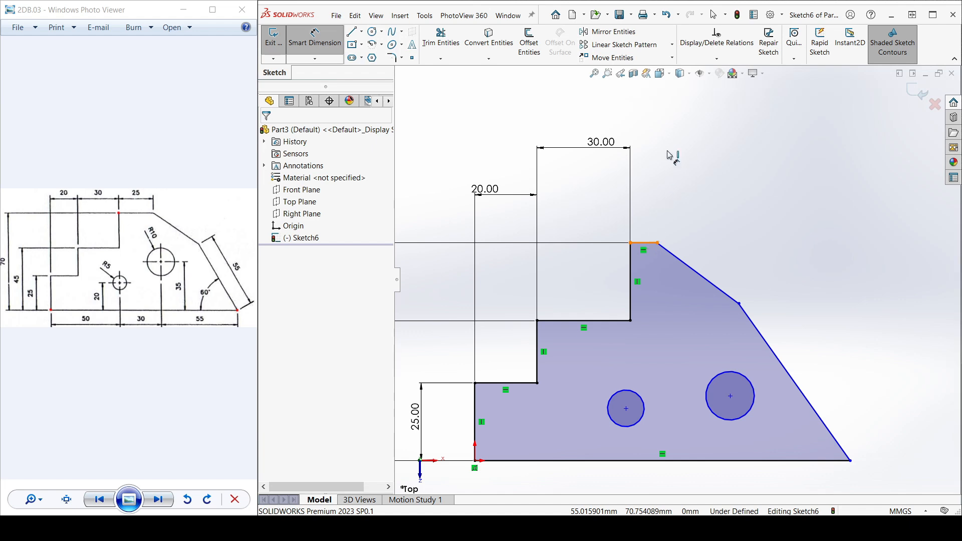
{"action": "left_click", "coordinate": [667, 117]}
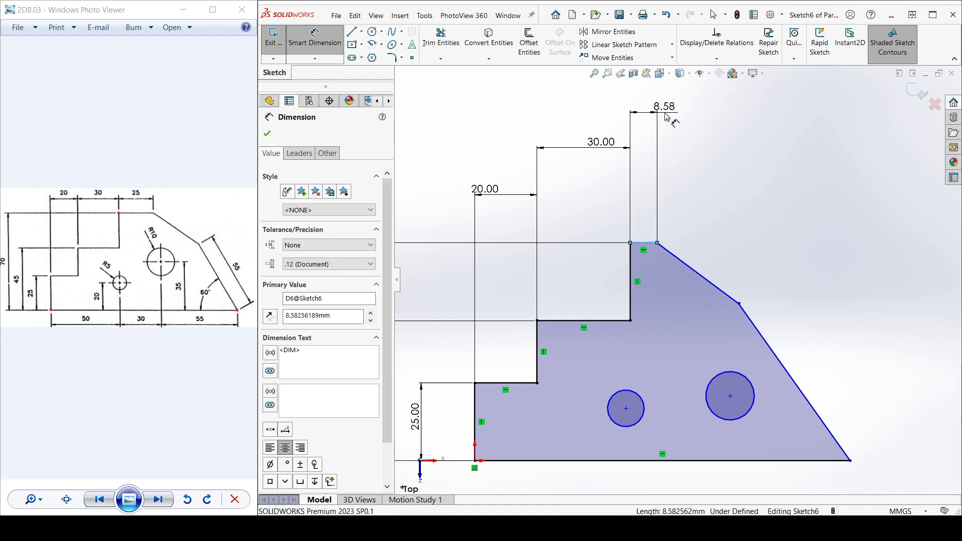
{"action": "type", "text": "25"}
{"action": "key", "text": "Return"}
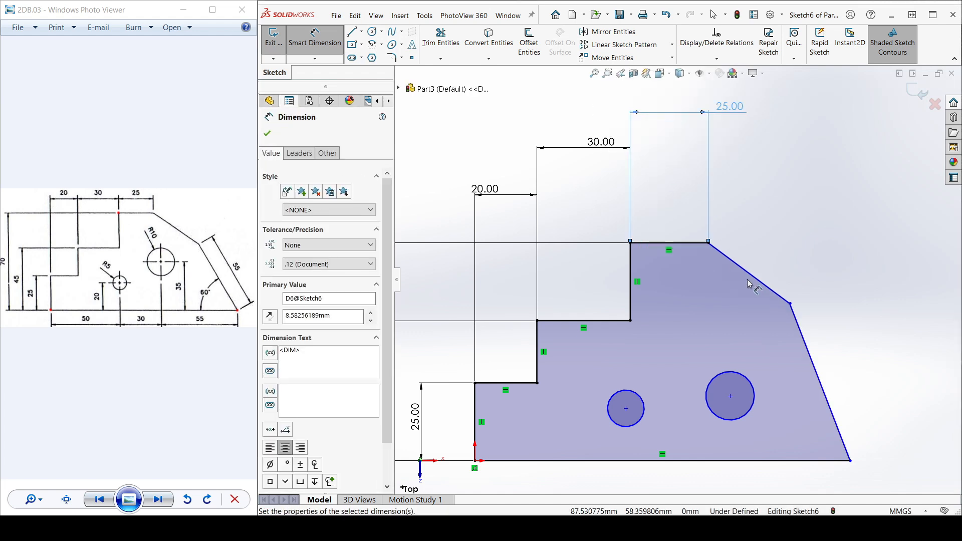
Dimension the lower sloped edge along its own length and set it to 55 mm.
{"action": "scroll", "coordinate": [742, 284], "scroll_direction": "up", "scroll_amount": 3}
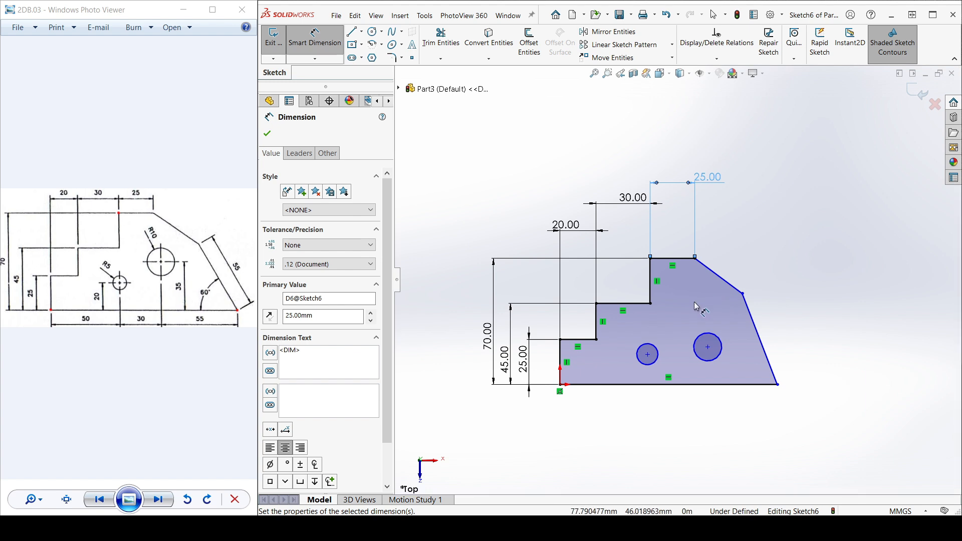
{"action": "scroll", "coordinate": [234, 270], "scroll_direction": "up", "scroll_amount": 2}
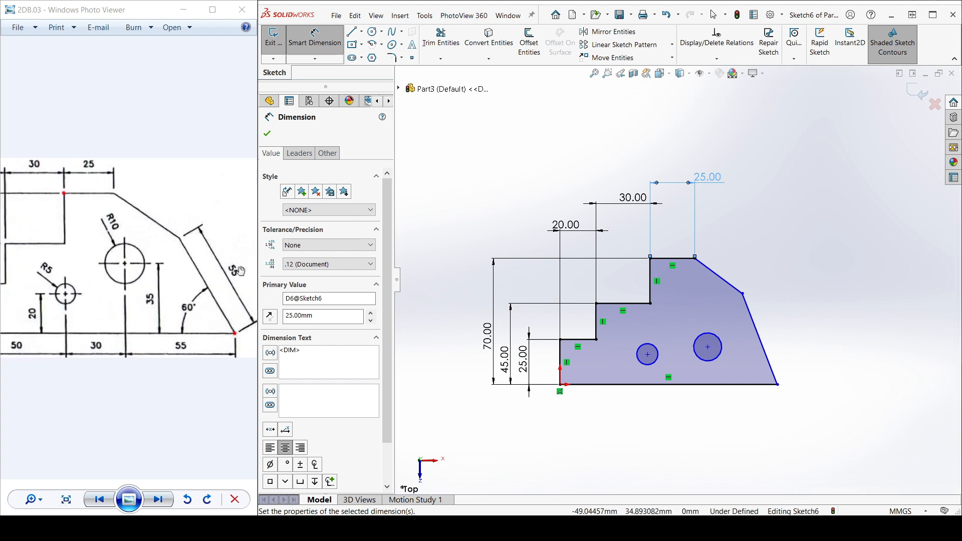
{"action": "scroll", "coordinate": [230, 269], "scroll_direction": "down", "scroll_amount": 2}
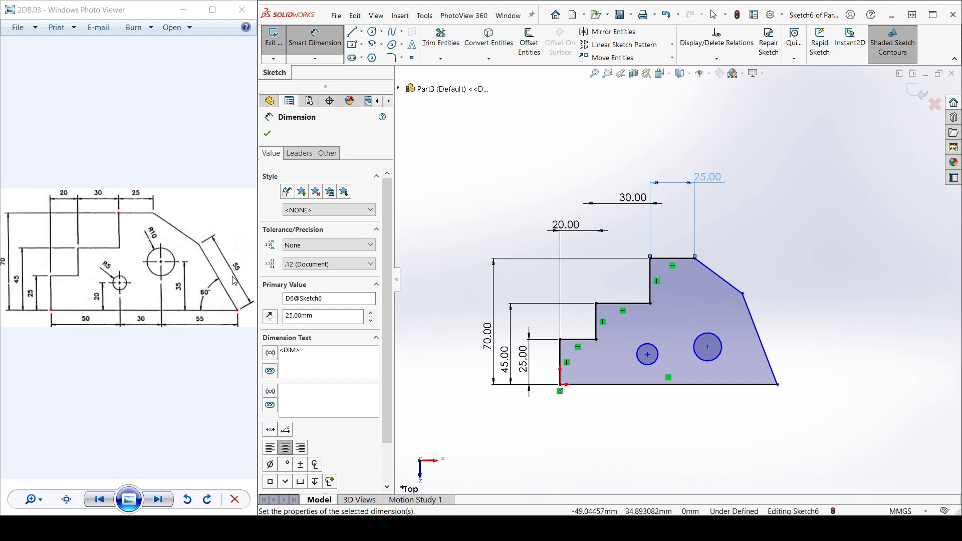
{"action": "left_click", "coordinate": [755, 323]}
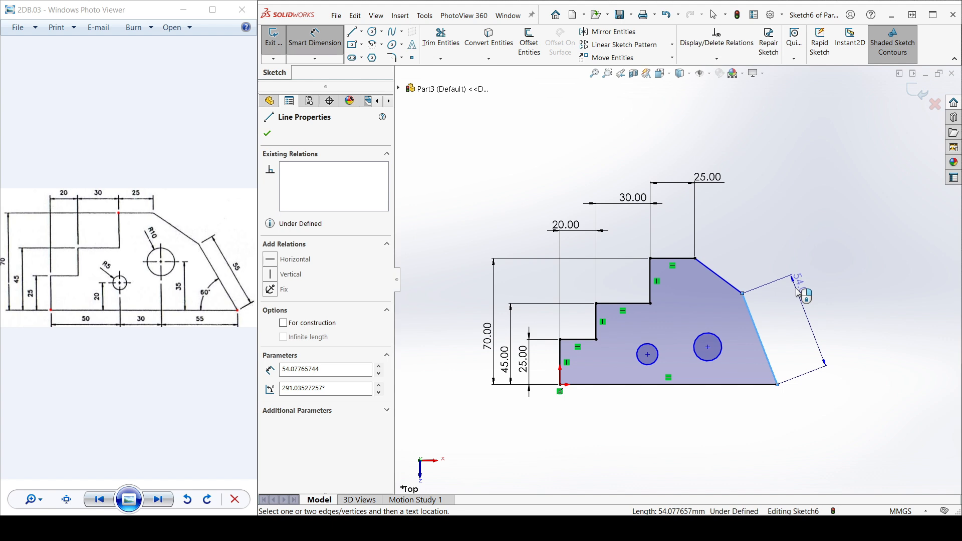
{"action": "scroll", "coordinate": [792, 295], "scroll_direction": "down", "scroll_amount": 5}
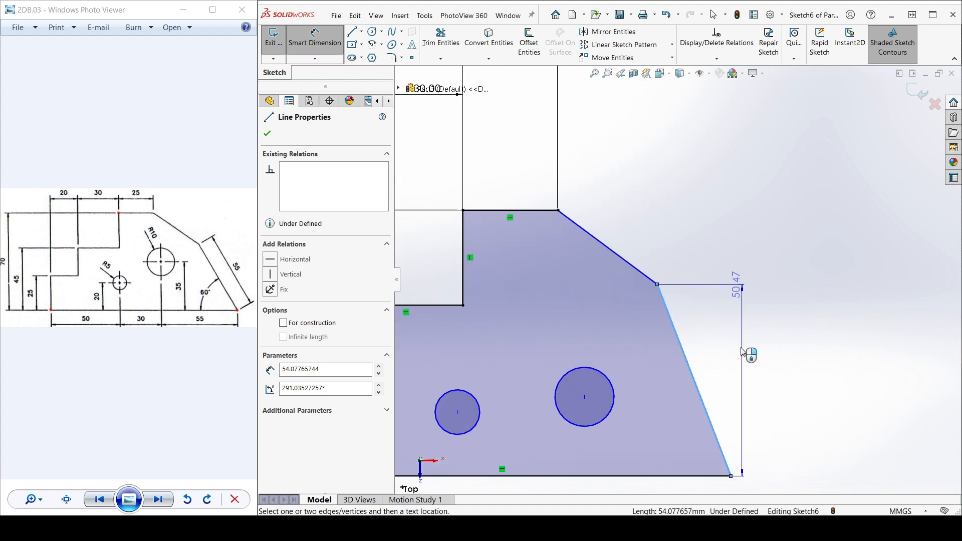
{"action": "scroll", "coordinate": [728, 341], "scroll_direction": "down", "scroll_amount": 5}
{"action": "scroll", "coordinate": [737, 323], "scroll_direction": "up", "scroll_amount": 2}
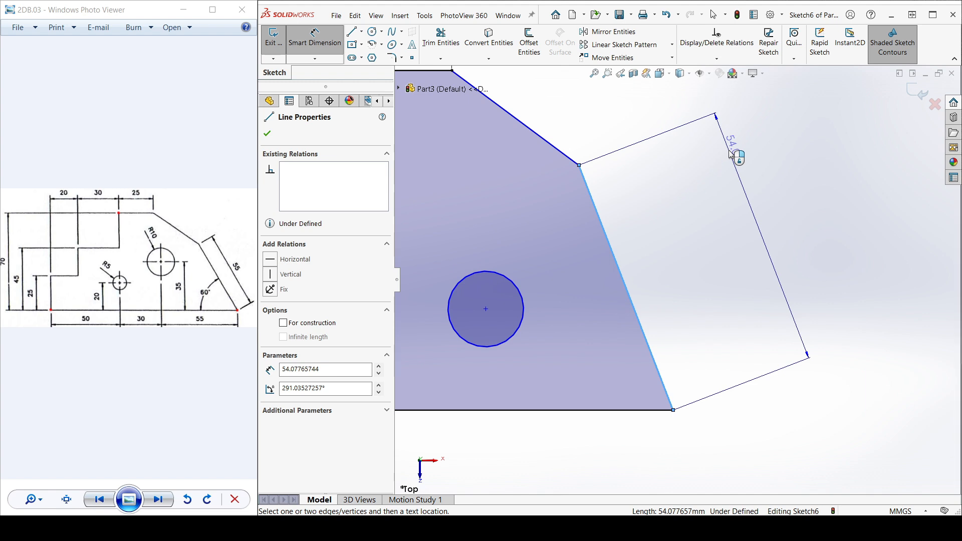
{"action": "scroll", "coordinate": [678, 280], "scroll_direction": "up", "scroll_amount": 3}
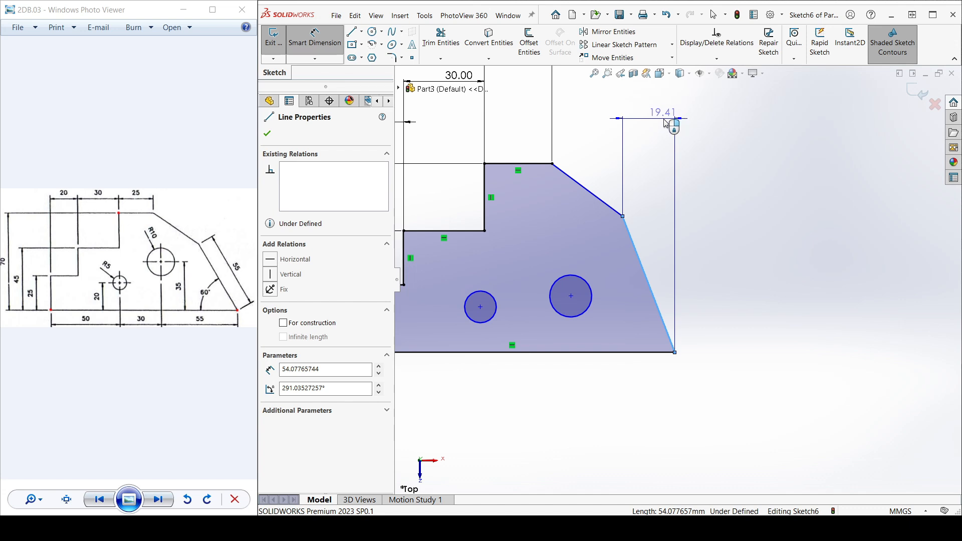
{"action": "scroll", "coordinate": [665, 123], "scroll_direction": "down", "scroll_amount": 2}
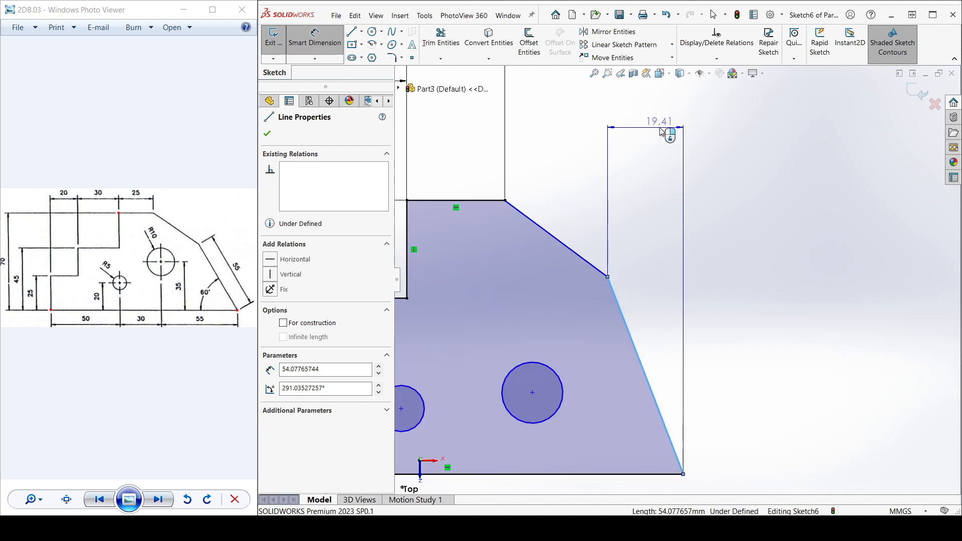
{"action": "scroll", "coordinate": [677, 197], "scroll_direction": "up", "scroll_amount": 4}
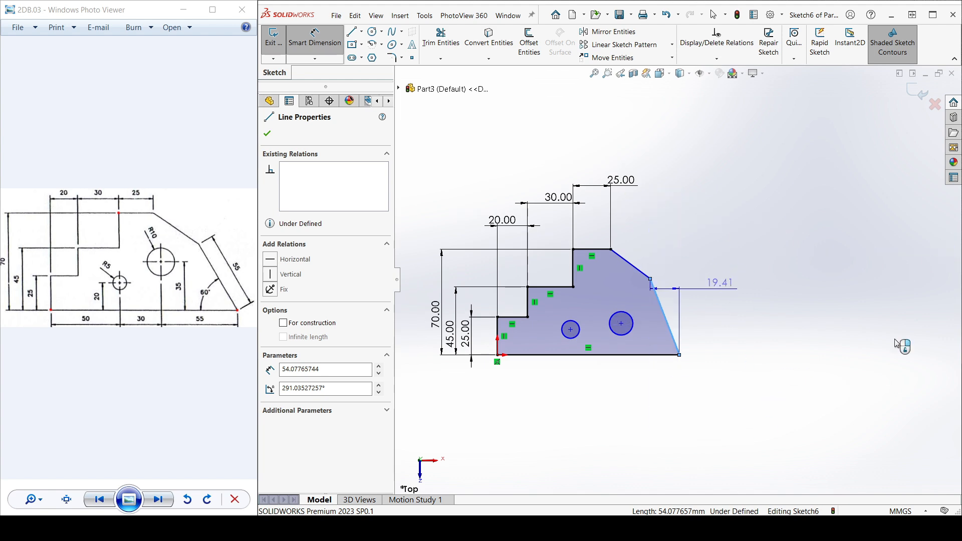
{"action": "scroll", "coordinate": [702, 300], "scroll_direction": "down", "scroll_amount": 2}
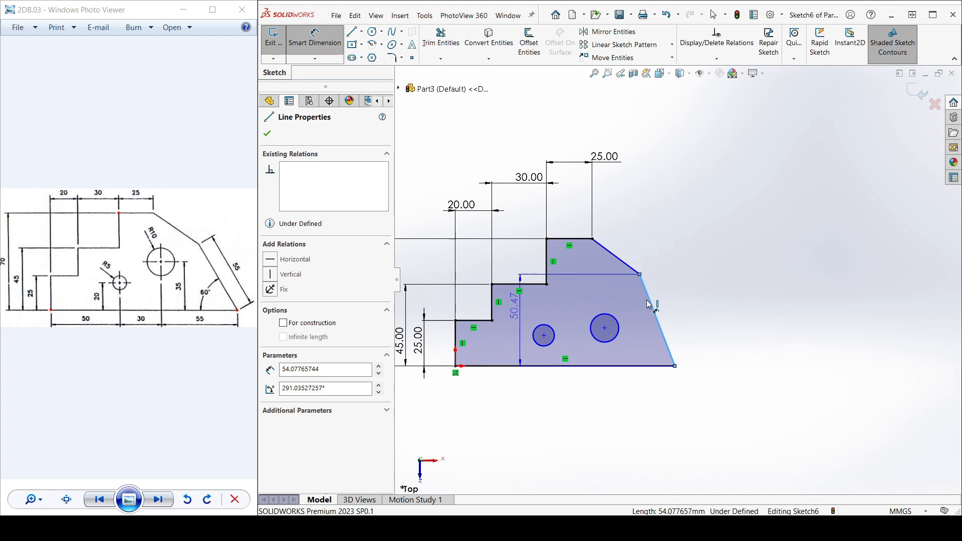
{"action": "left_click", "coordinate": [694, 271]}
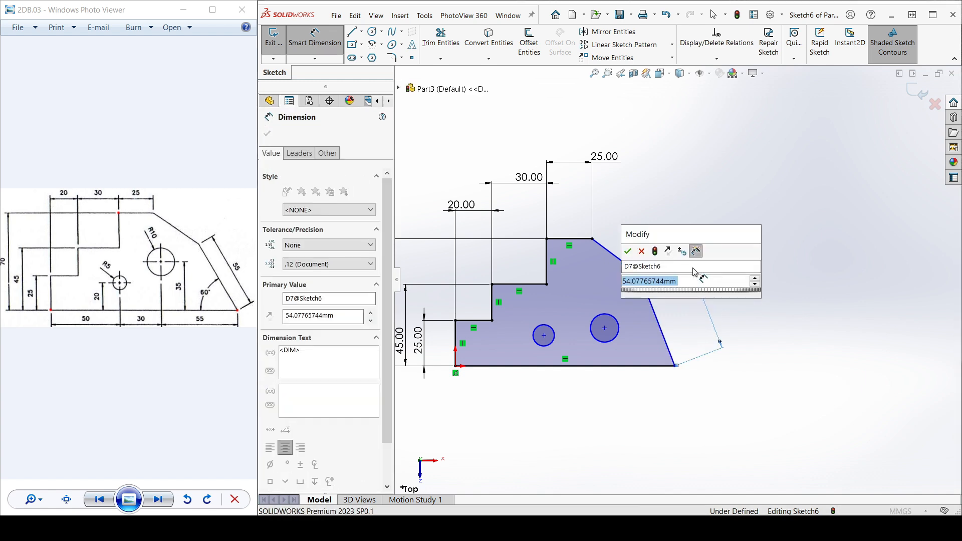
{"action": "type", "text": "55"}
{"action": "key", "text": "Return"}
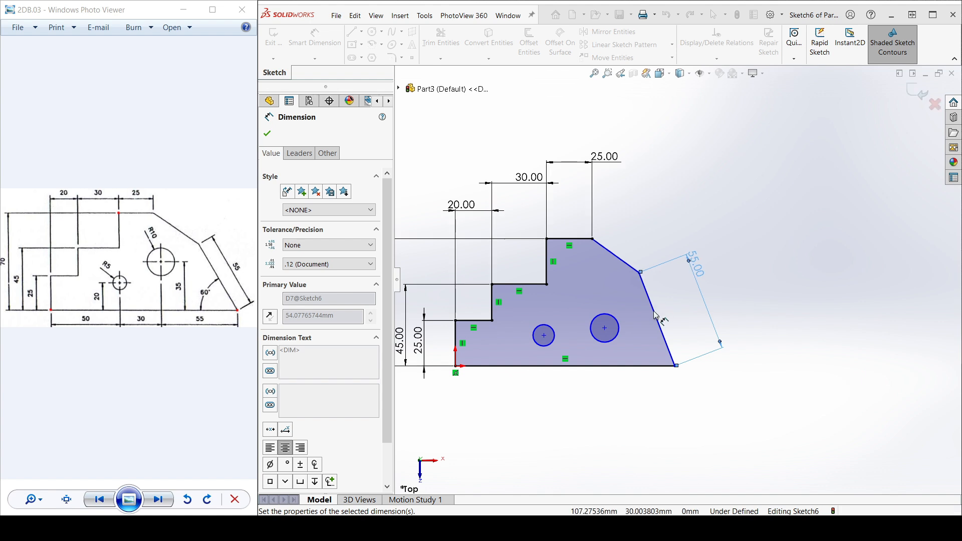
Check the hole sizes in the reference drawing and dimension the smaller circle with a 10 mm diameter.
{"action": "scroll", "coordinate": [686, 274], "scroll_direction": "up", "scroll_amount": 3}
{"action": "scroll", "coordinate": [637, 318], "scroll_direction": "down", "scroll_amount": 2}
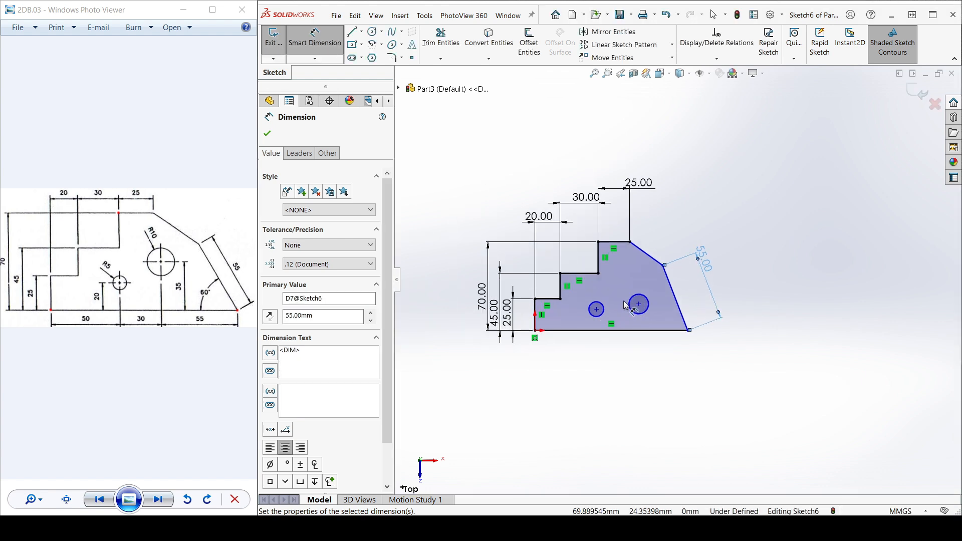
{"action": "scroll", "coordinate": [626, 306], "scroll_direction": "down", "scroll_amount": 1}
{"action": "scroll", "coordinate": [142, 281], "scroll_direction": "up", "scroll_amount": 2}
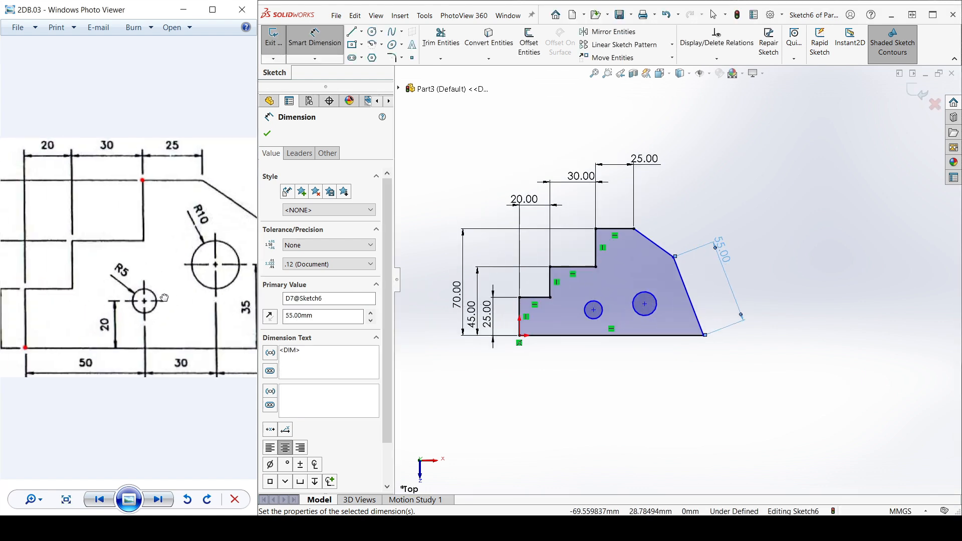
{"action": "mouse_move", "coordinate": [157, 297]}
{"action": "left_mouse_down"}
{"action": "mouse_move", "coordinate": [165, 298]}
{"action": "mouse_move", "coordinate": [117, 284]}
{"action": "mouse_move", "coordinate": [99, 307]}
{"action": "left_mouse_up"}
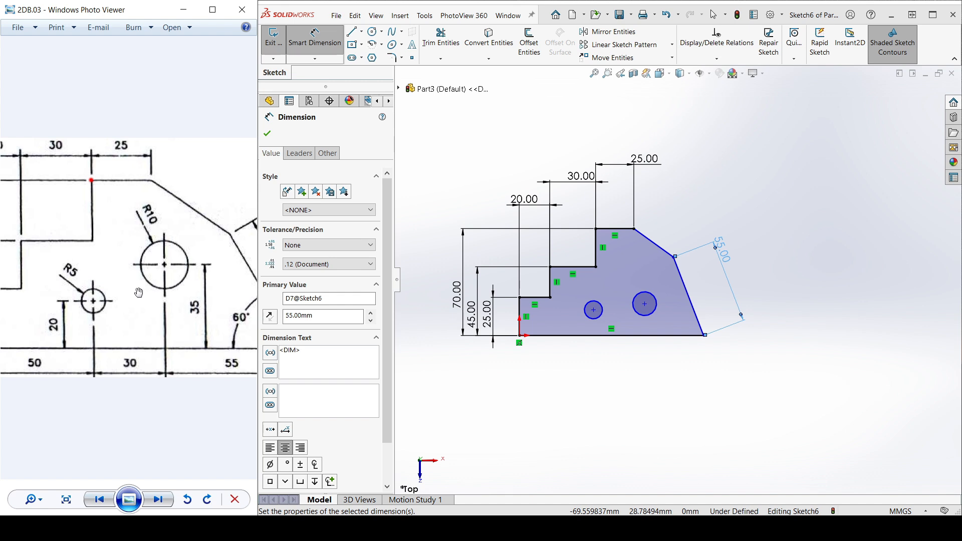
{"action": "mouse_move", "coordinate": [139, 293]}
{"action": "left_mouse_down"}
{"action": "mouse_move", "coordinate": [163, 297]}
{"action": "mouse_move", "coordinate": [111, 298]}
{"action": "left_mouse_up"}
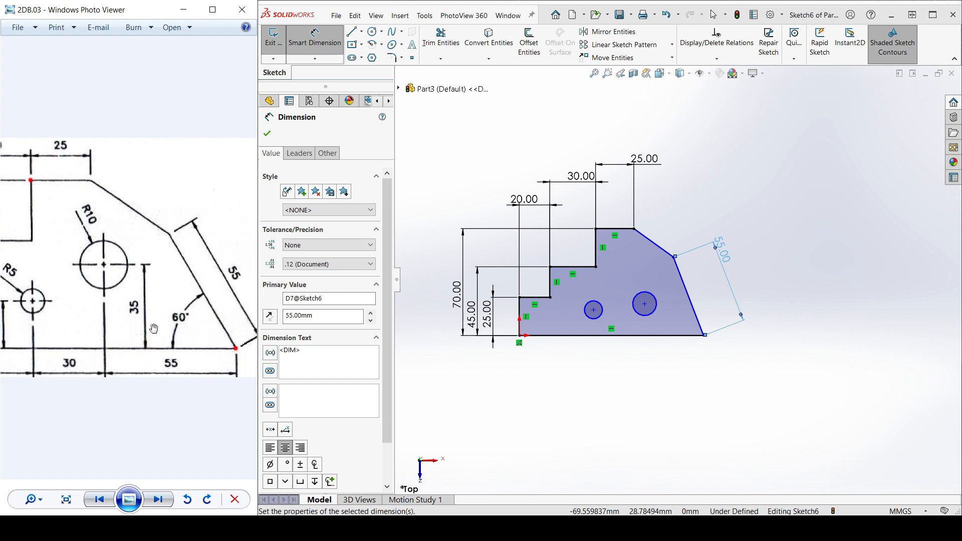
{"action": "scroll", "coordinate": [154, 329], "scroll_direction": "down", "scroll_amount": 3}
{"action": "scroll", "coordinate": [605, 311], "scroll_direction": "down", "scroll_amount": 2}
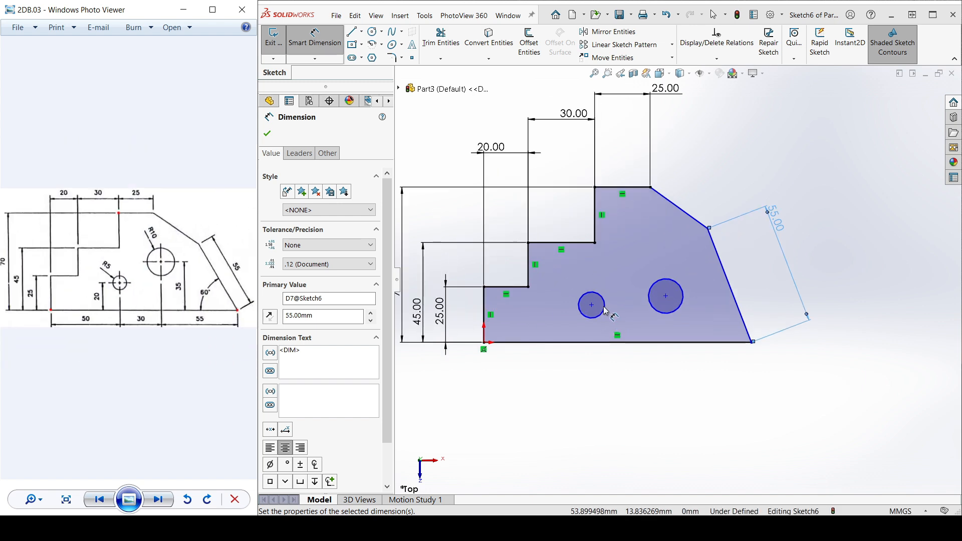
{"action": "left_click", "coordinate": [605, 300]}
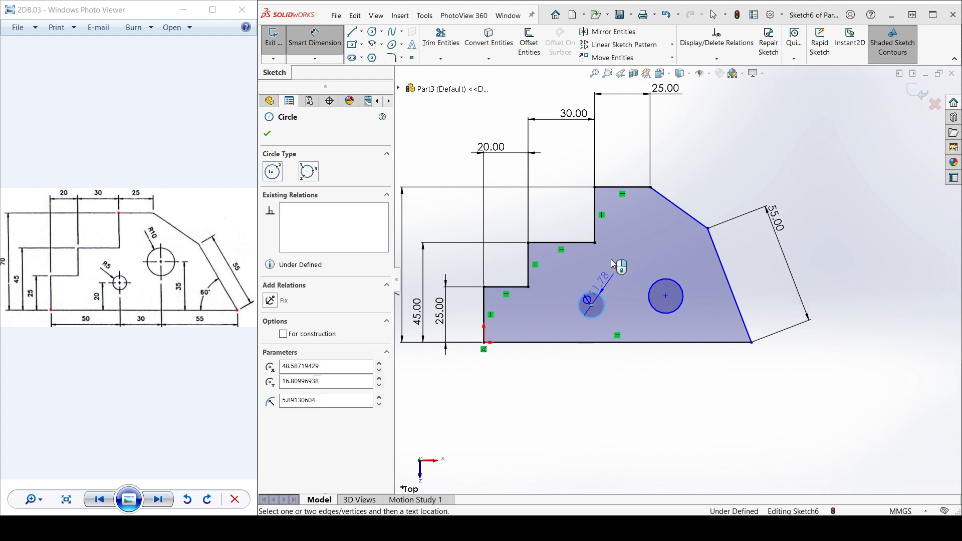
{"action": "scroll", "coordinate": [612, 263], "scroll_direction": "down", "scroll_amount": 3}
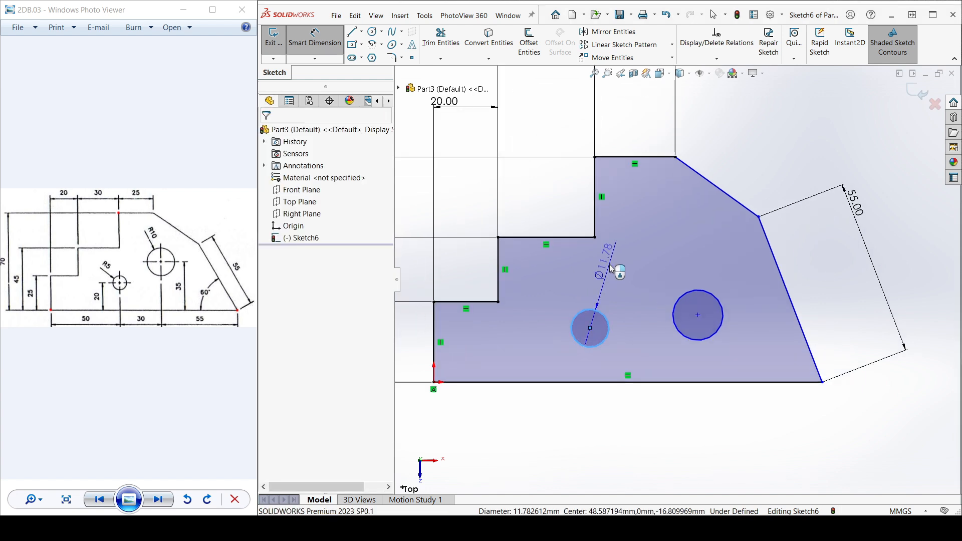
{"action": "left_click", "coordinate": [612, 264]}
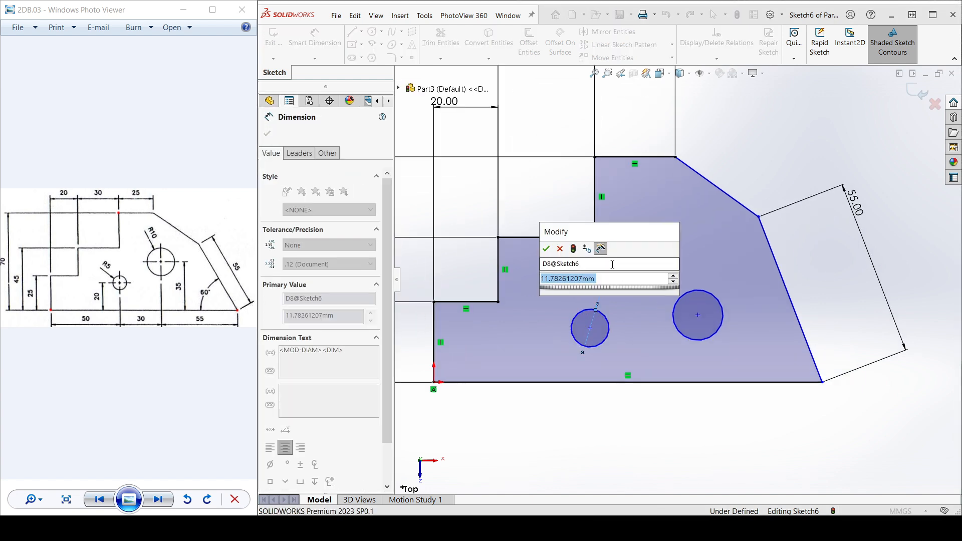
{"action": "type", "text": "10"}
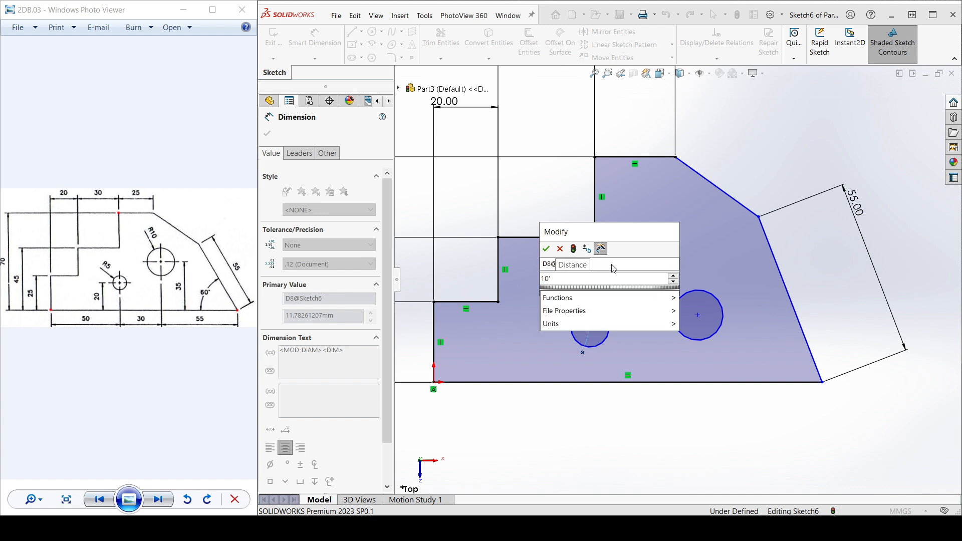
{"action": "key", "text": "Return"}
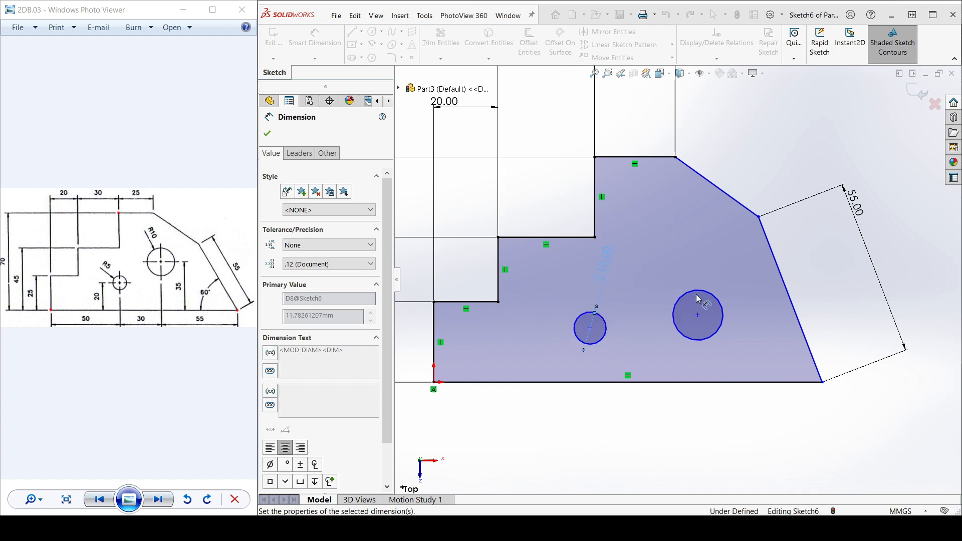
Dimension the larger circle and set its diameter to 20 mm.
{"action": "left_click", "coordinate": [697, 292]}
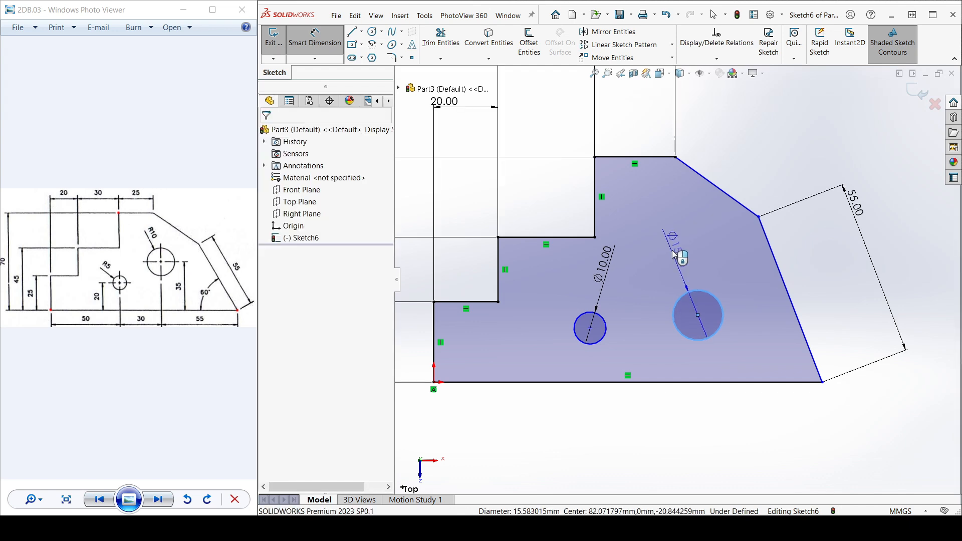
{"action": "left_click", "coordinate": [675, 255]}
{"action": "type", "text": "2"}
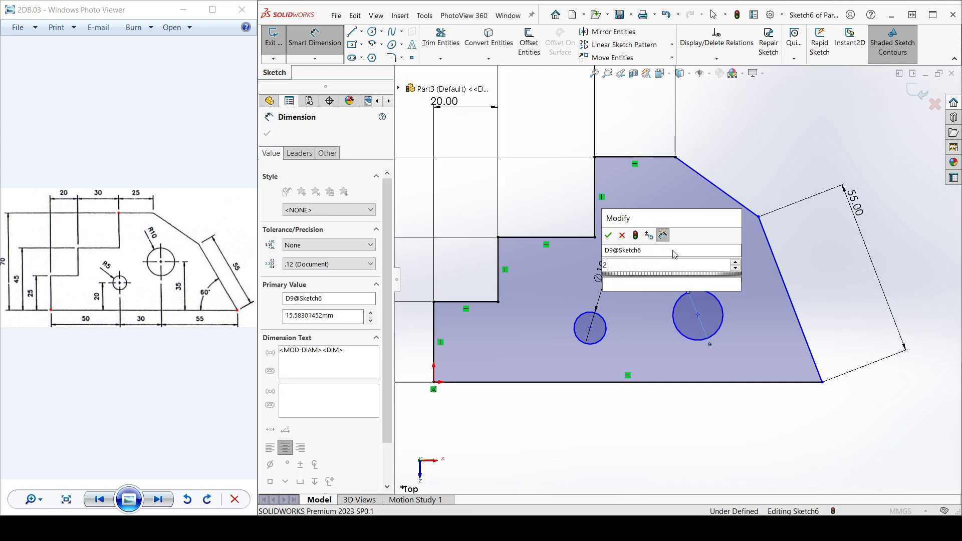
{"action": "type", "text": "0"}
{"action": "key", "text": "Return"}
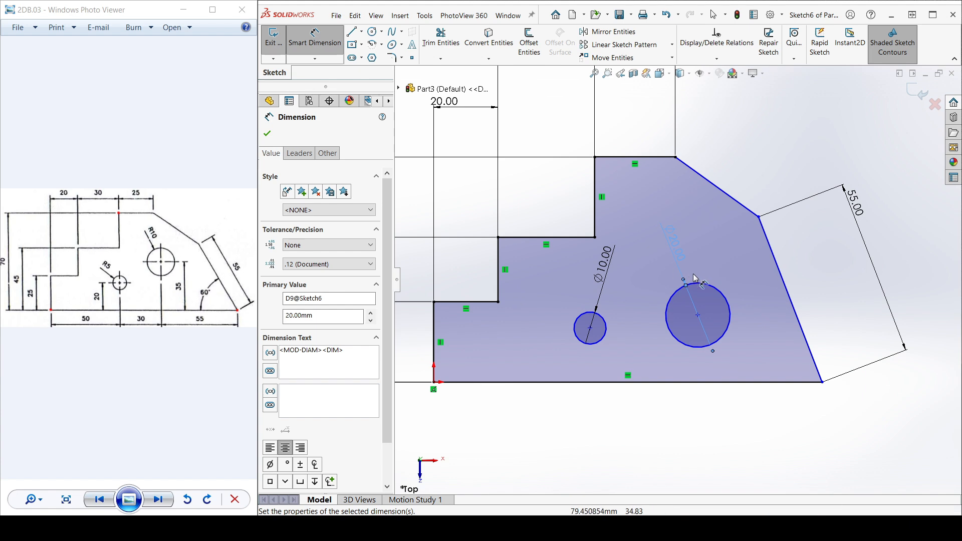
Dimension the inside angle between the lower sloped edge and the baseline as 60°.
{"action": "scroll", "coordinate": [762, 344], "scroll_direction": "up", "scroll_amount": 2}
{"action": "scroll", "coordinate": [758, 347], "scroll_direction": "down", "scroll_amount": 2}
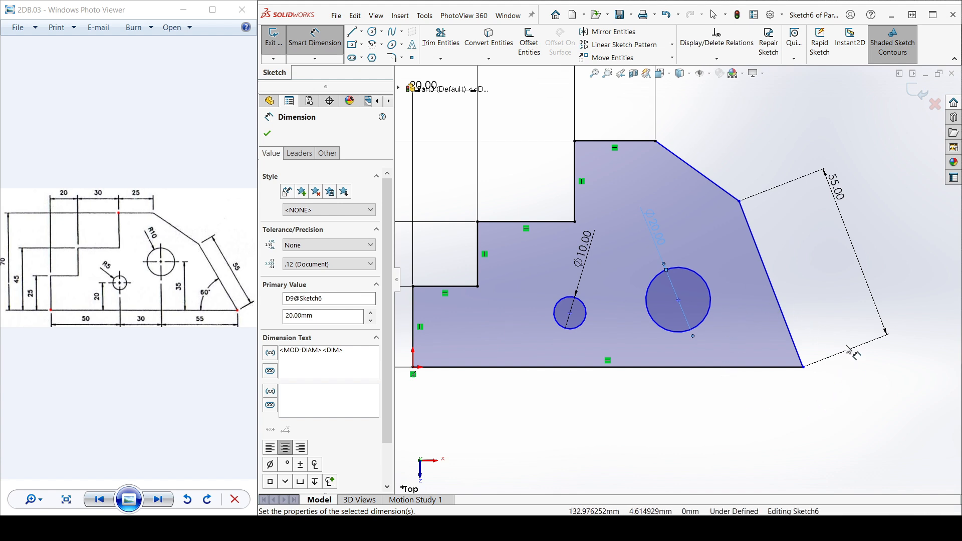
{"action": "scroll", "coordinate": [804, 339], "scroll_direction": "down", "scroll_amount": 3}
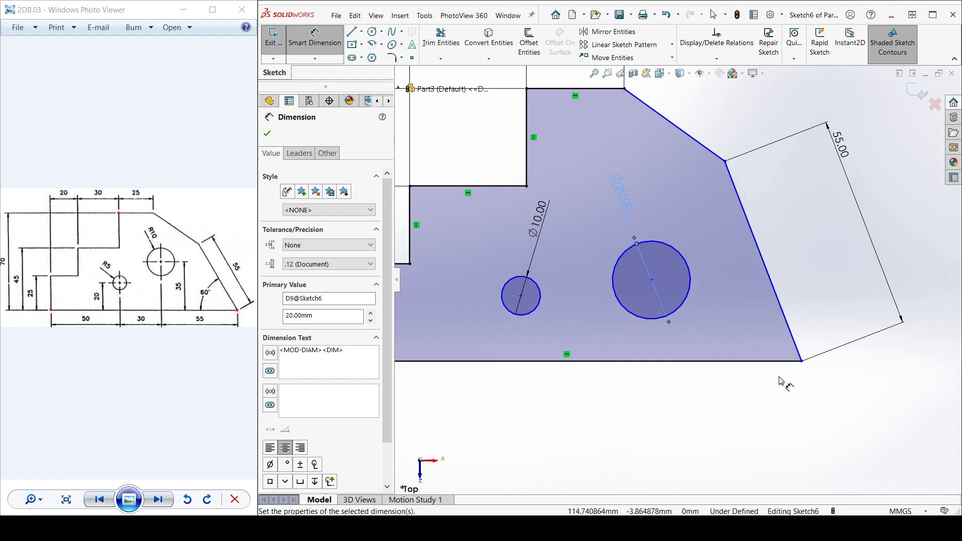
{"action": "left_click", "coordinate": [763, 249]}
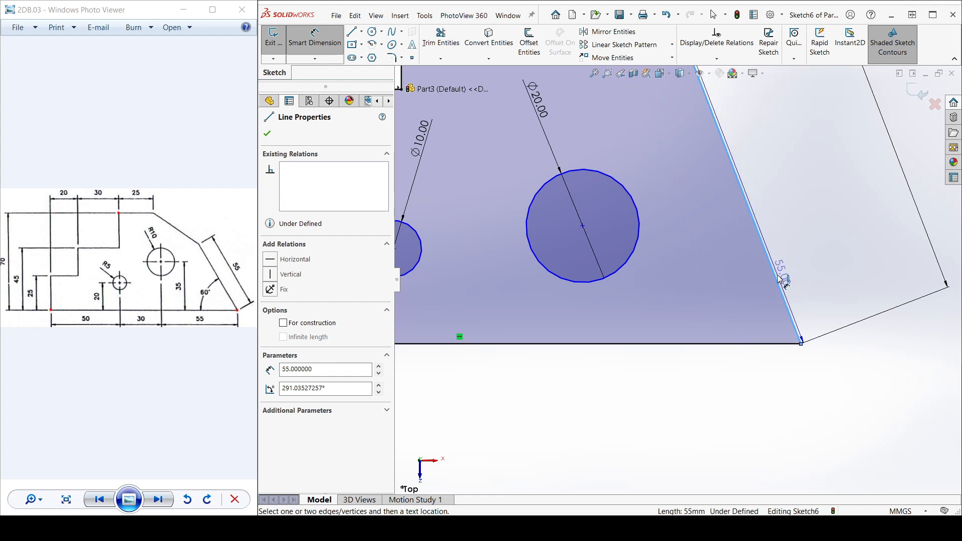
{"action": "left_click", "coordinate": [743, 344]}
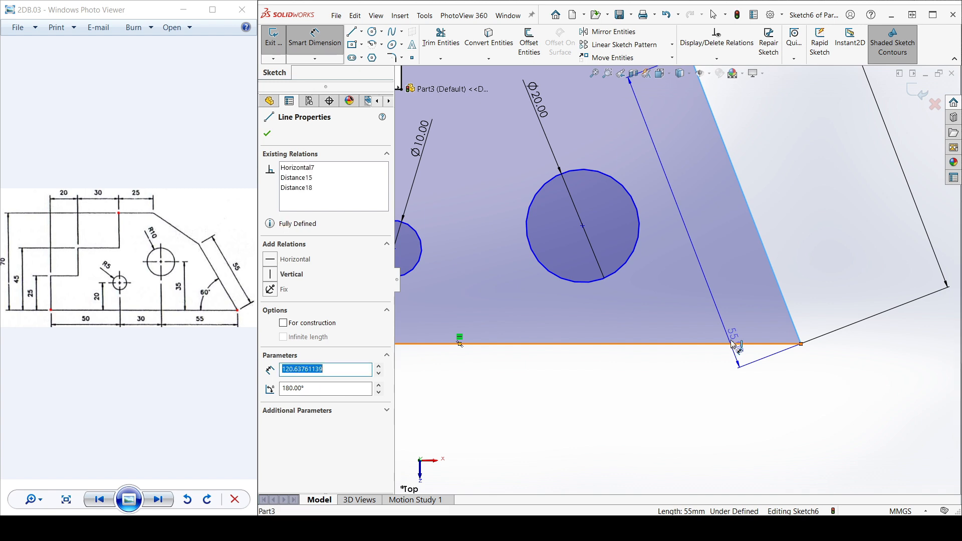
{"action": "left_click", "coordinate": [722, 294]}
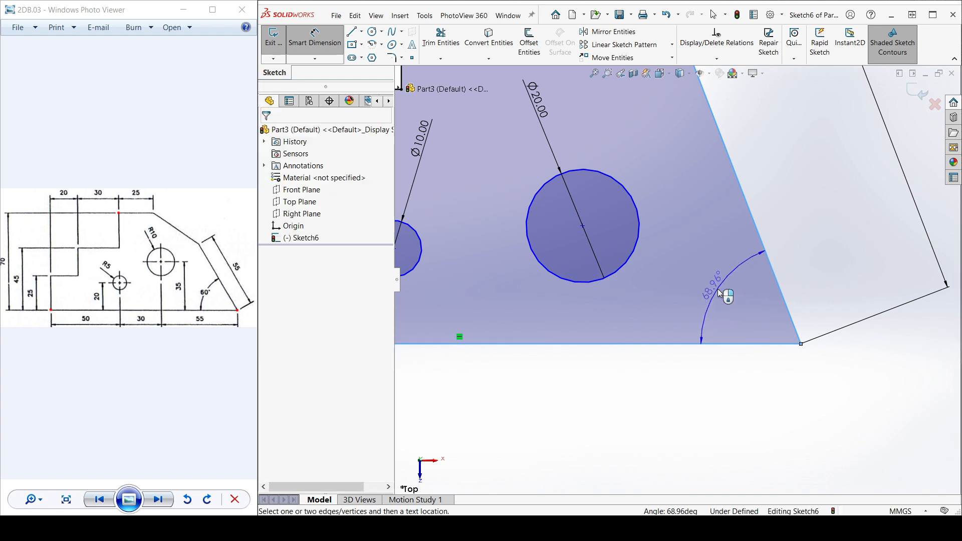
{"action": "type", "text": "60"}
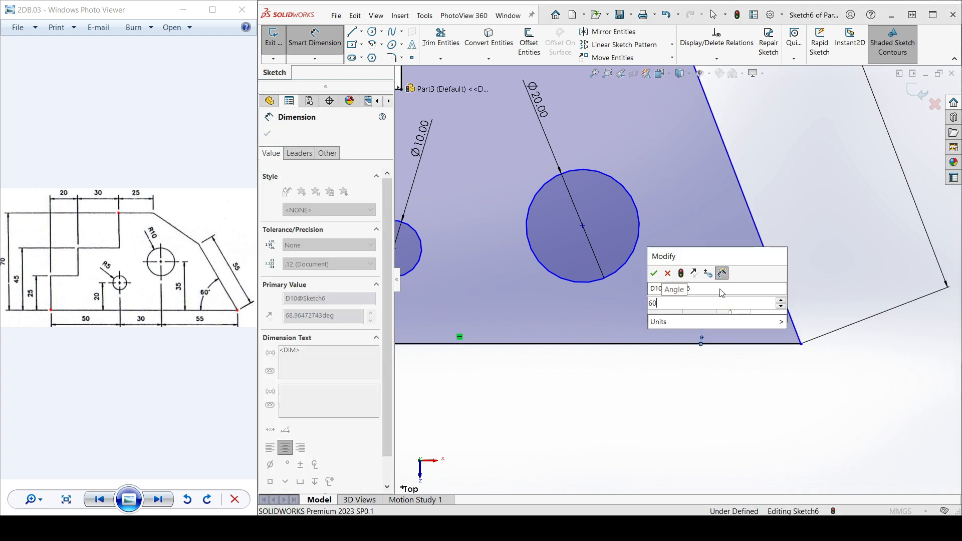
{"action": "key", "text": "Return"}
{"action": "scroll", "coordinate": [670, 216], "scroll_direction": "up", "scroll_amount": 6}
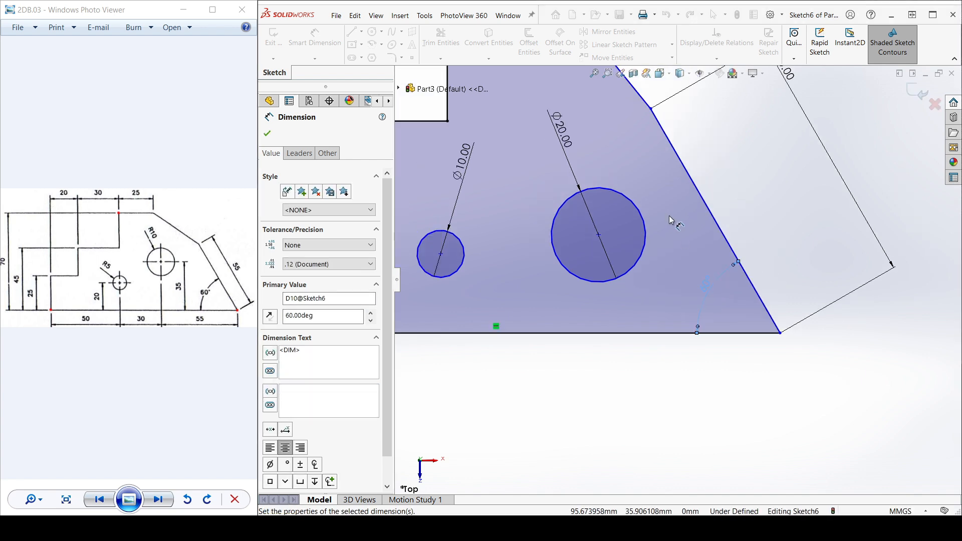
End dimensioning and pull the 55 mm sloped edge outward along the baseline, away from the circles, to lengthen the outline.
{"action": "scroll", "coordinate": [642, 238], "scroll_direction": "up", "scroll_amount": 1}
{"action": "scroll", "coordinate": [640, 240], "scroll_direction": "down", "scroll_amount": 1}
{"action": "left_click", "coordinate": [763, 218]}
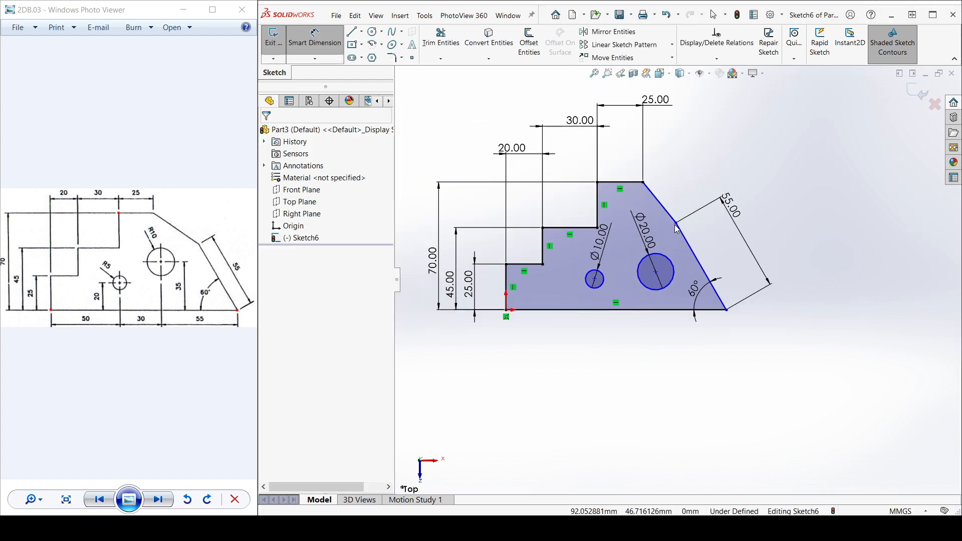
{"action": "key", "text": "Escape"}
{"action": "left_click_drag", "start_coordinate": [676, 222], "coordinate": [698, 228]}
{"action": "left_click_drag", "start_coordinate": [773, 306], "coordinate": [773, 308]}
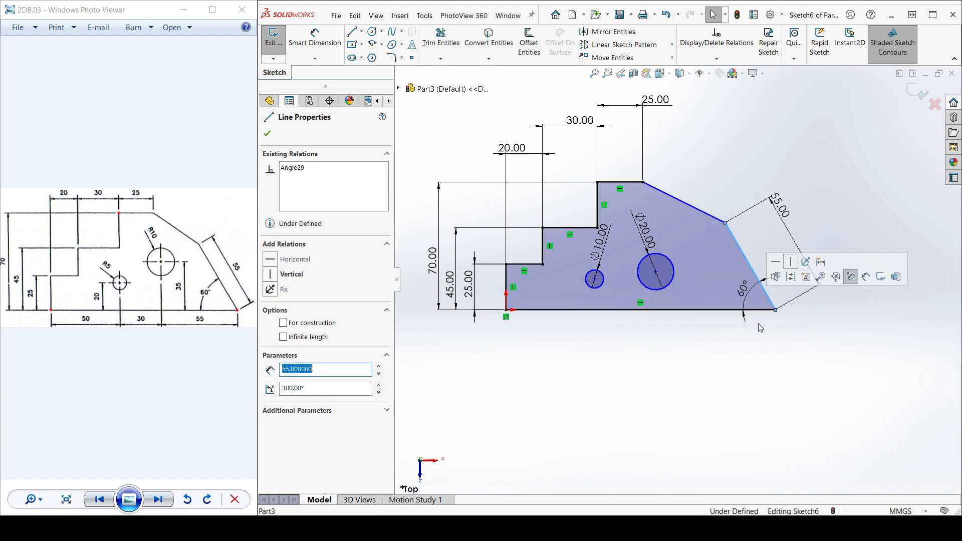
{"action": "left_click", "coordinate": [755, 328]}
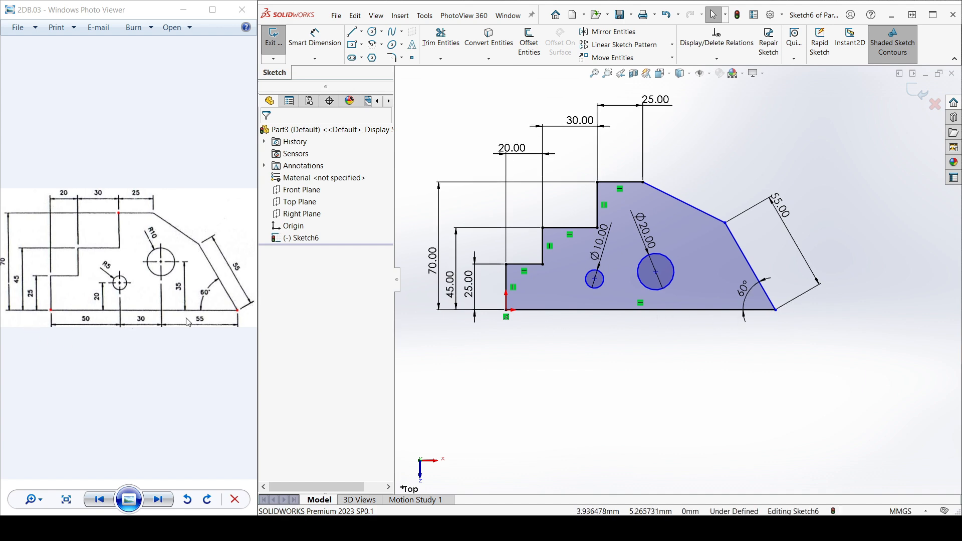
Dimension the full length of the baseline below the outline as 50+30+55 mm and end dimensioning.
{"action": "left_click", "coordinate": [302, 38]}
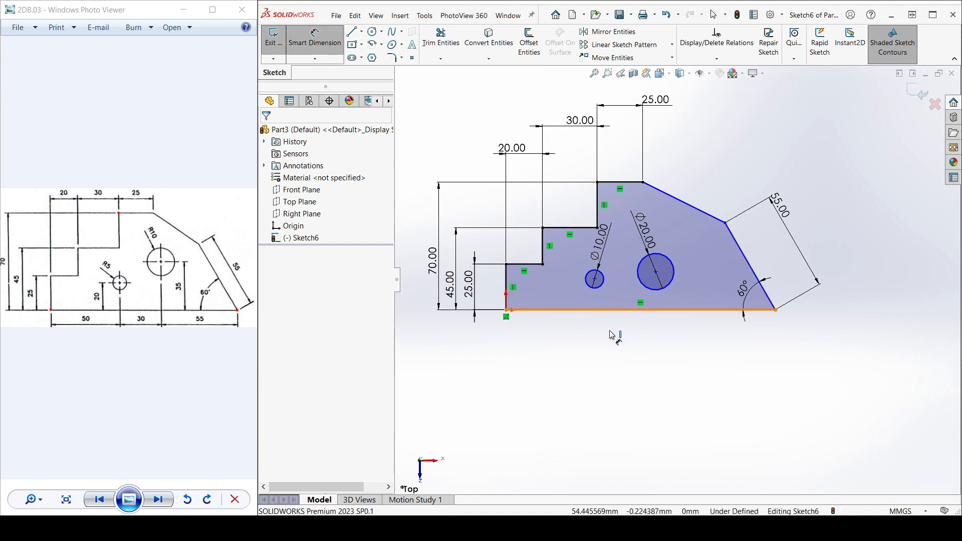
{"action": "left_click", "coordinate": [608, 310]}
{"action": "left_click", "coordinate": [627, 367]}
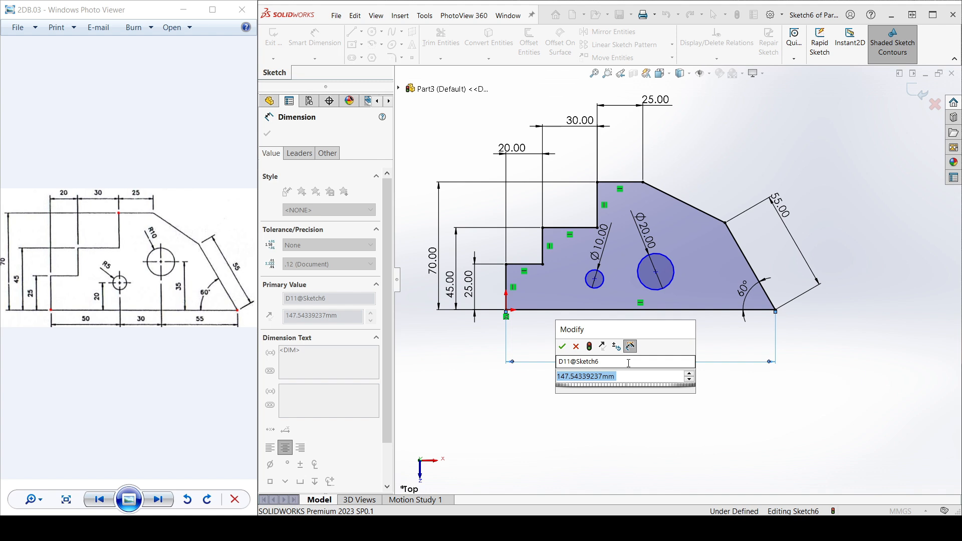
{"action": "type", "text": "50+"}
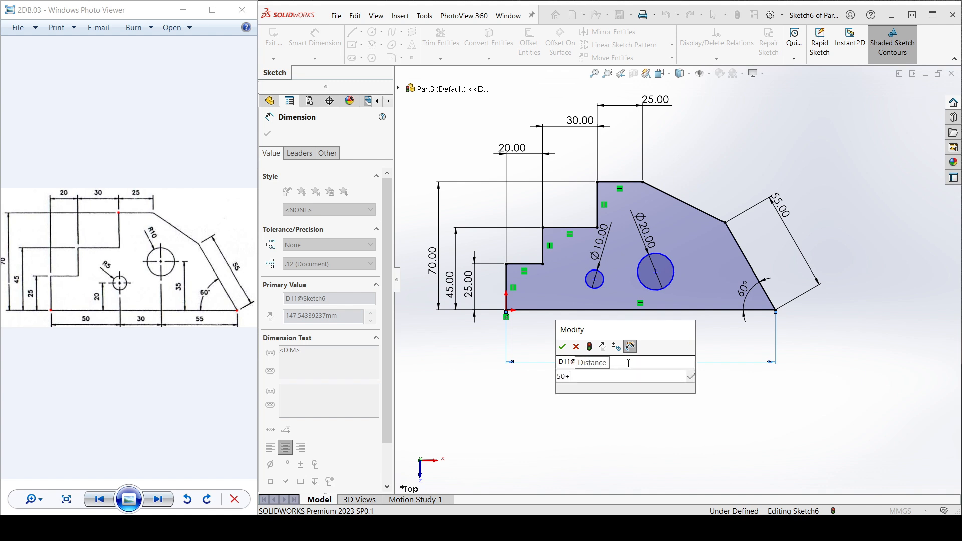
{"action": "type", "text": "30"}
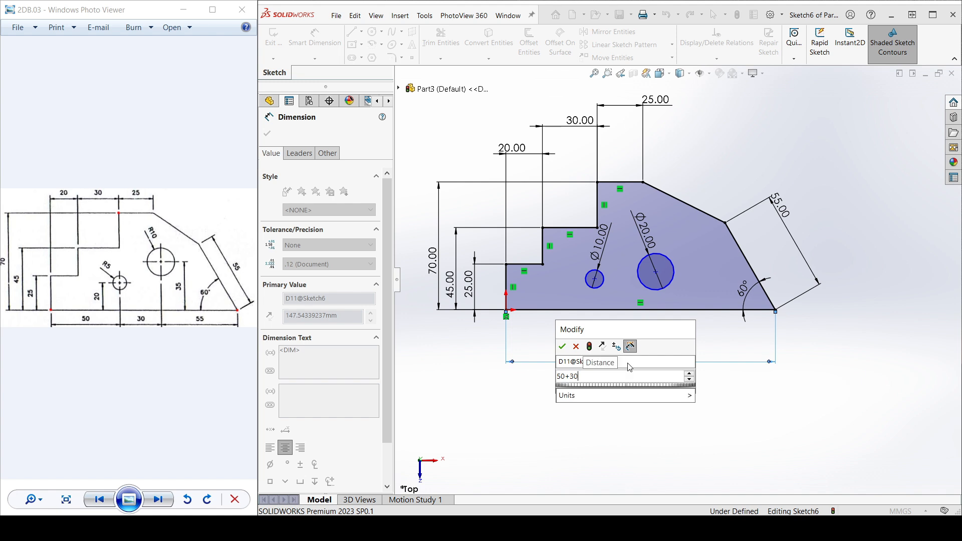
{"action": "type", "text": "+"}
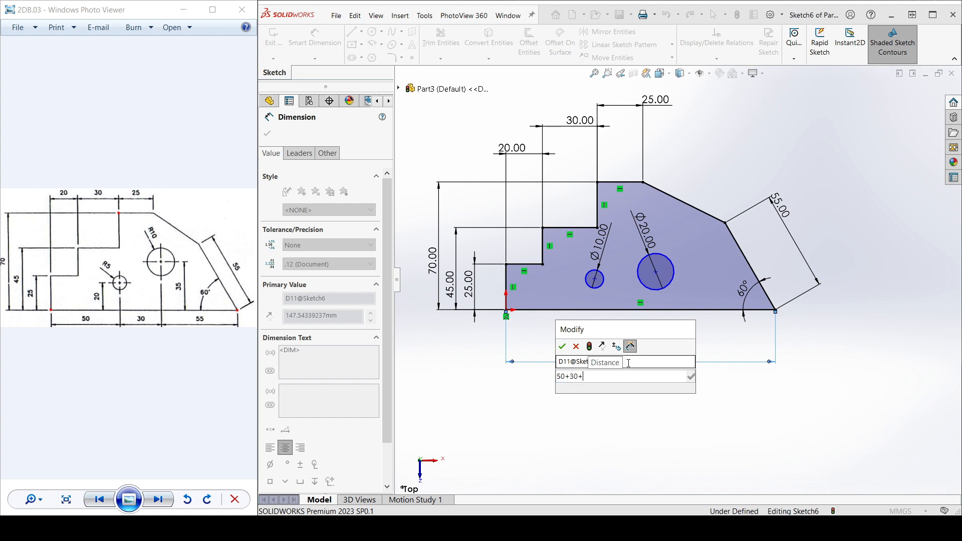
{"action": "type", "text": "55"}
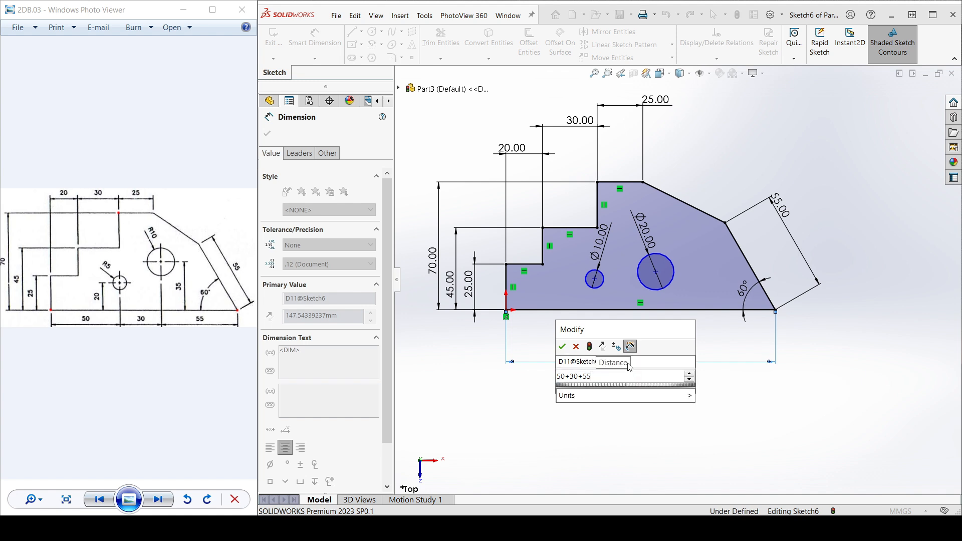
{"action": "key", "text": "Return"}
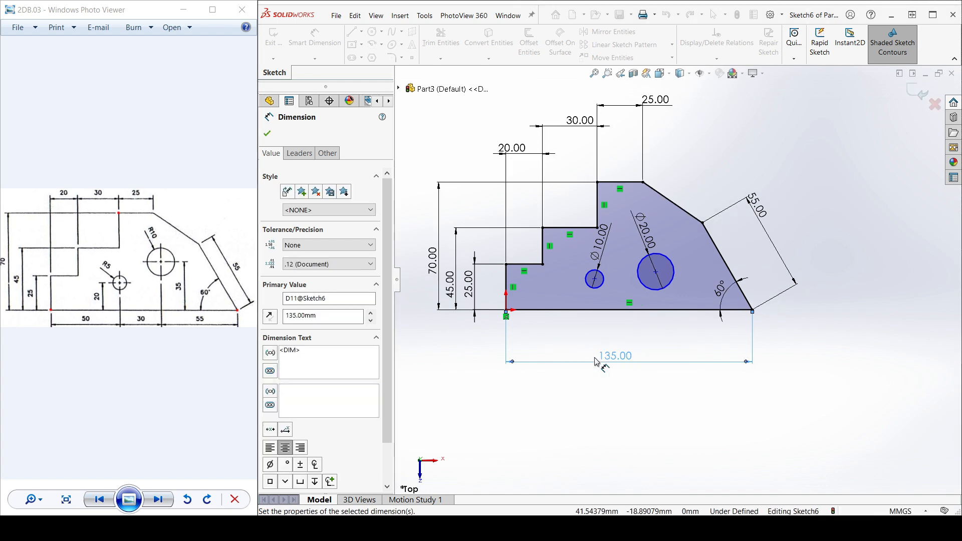
{"action": "scroll", "coordinate": [619, 359], "scroll_direction": "down", "scroll_amount": 1}
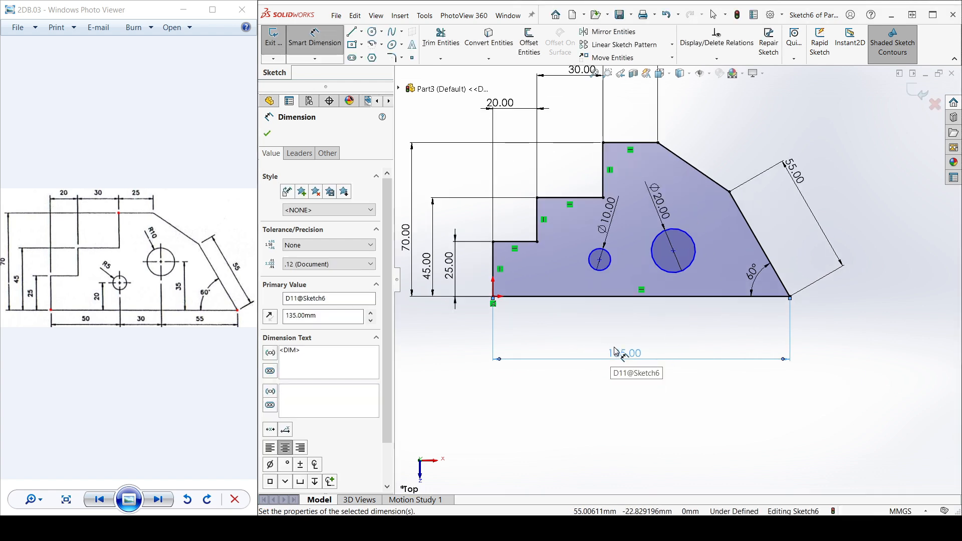
{"action": "left_click", "coordinate": [673, 333]}
{"action": "scroll", "coordinate": [678, 324], "scroll_direction": "up", "scroll_amount": 2}
{"action": "key", "text": "Escape"}
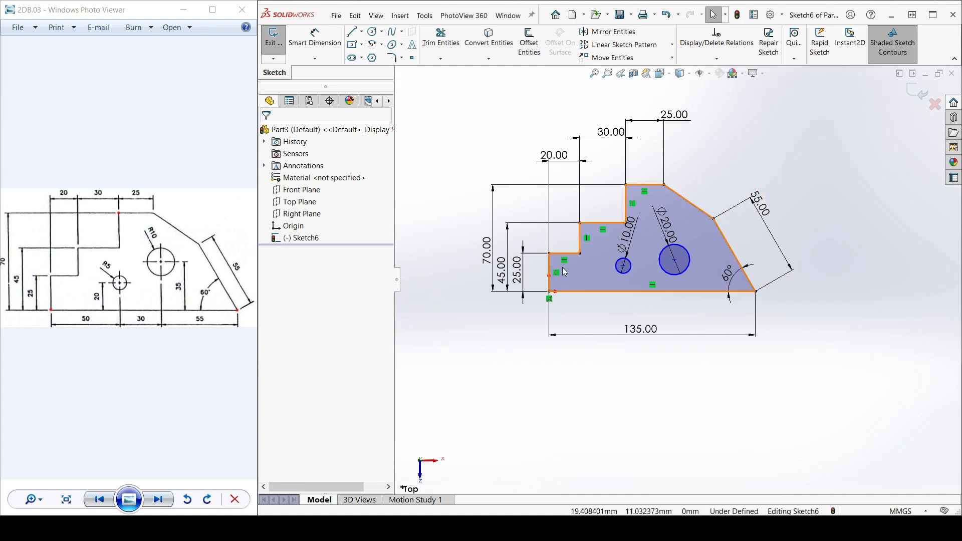
Move the smaller circle around inside the outline to test whether its position is still free.
{"action": "scroll", "coordinate": [622, 295], "scroll_direction": "down", "scroll_amount": 2}
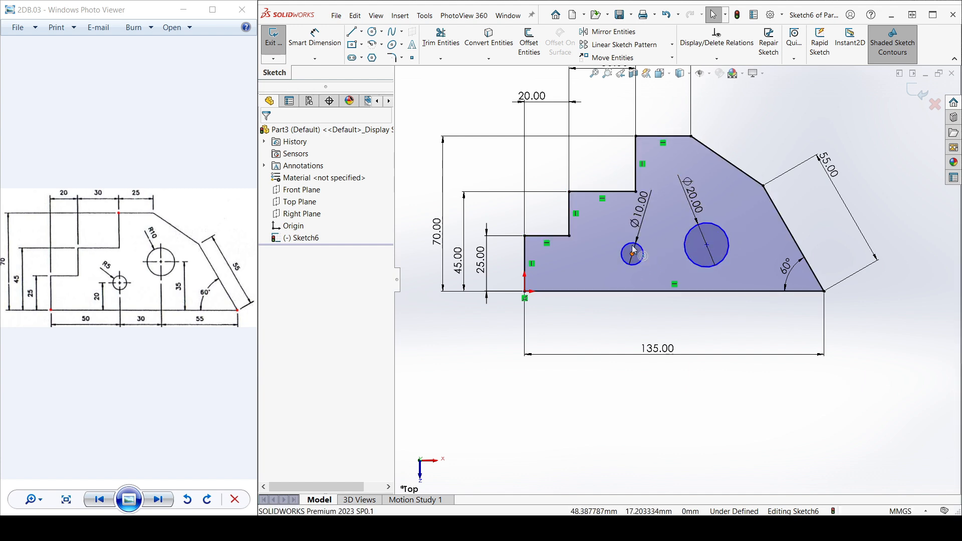
{"action": "mouse_move", "coordinate": [632, 255]}
{"action": "left_mouse_down"}
{"action": "mouse_move", "coordinate": [640, 249]}
{"action": "mouse_move", "coordinate": [641, 261]}
{"action": "mouse_move", "coordinate": [686, 230]}
{"action": "mouse_move", "coordinate": [674, 236]}
{"action": "left_mouse_up"}
{"action": "left_click", "coordinate": [647, 264]}
{"action": "left_click", "coordinate": [737, 264]}
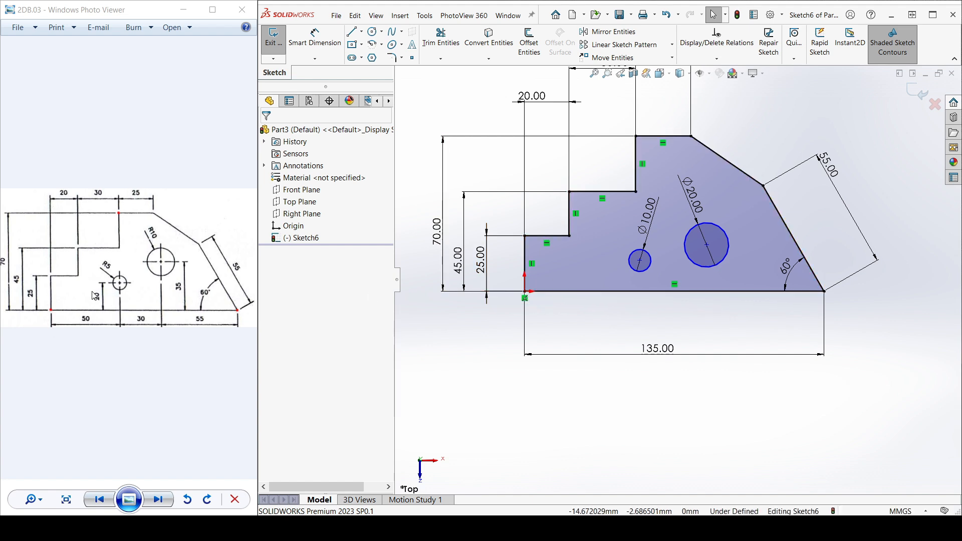
Examine the reference drawing for the horizontal and vertical position dimensions of both holes.
{"action": "scroll", "coordinate": [97, 301], "scroll_direction": "up", "scroll_amount": 5}
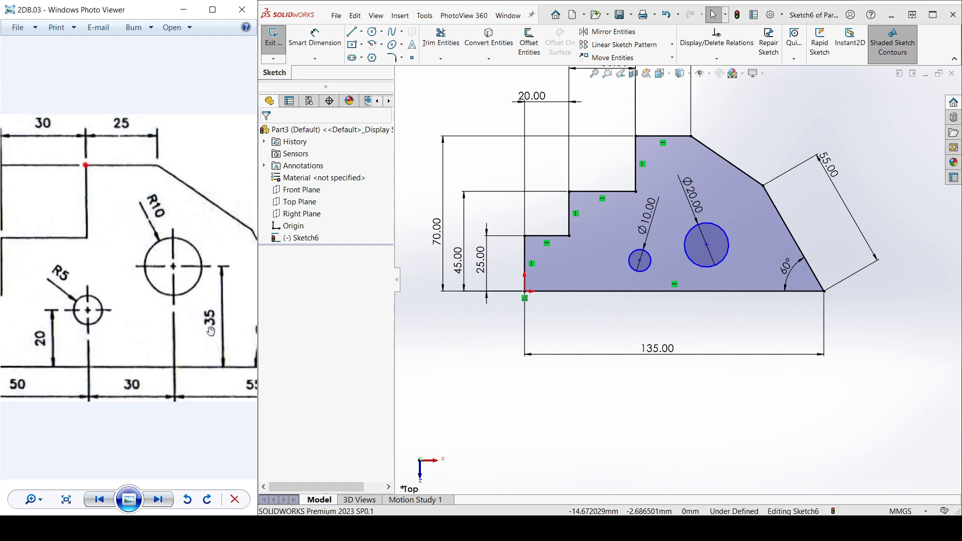
{"action": "mouse_move", "coordinate": [60, 345]}
{"action": "left_mouse_down"}
{"action": "mouse_move", "coordinate": [107, 347]}
{"action": "mouse_move", "coordinate": [134, 370]}
{"action": "mouse_move", "coordinate": [226, 373]}
{"action": "mouse_move", "coordinate": [80, 371]}
{"action": "left_mouse_up"}
{"action": "left_click_drag", "start_coordinate": [212, 373], "coordinate": [146, 358]}
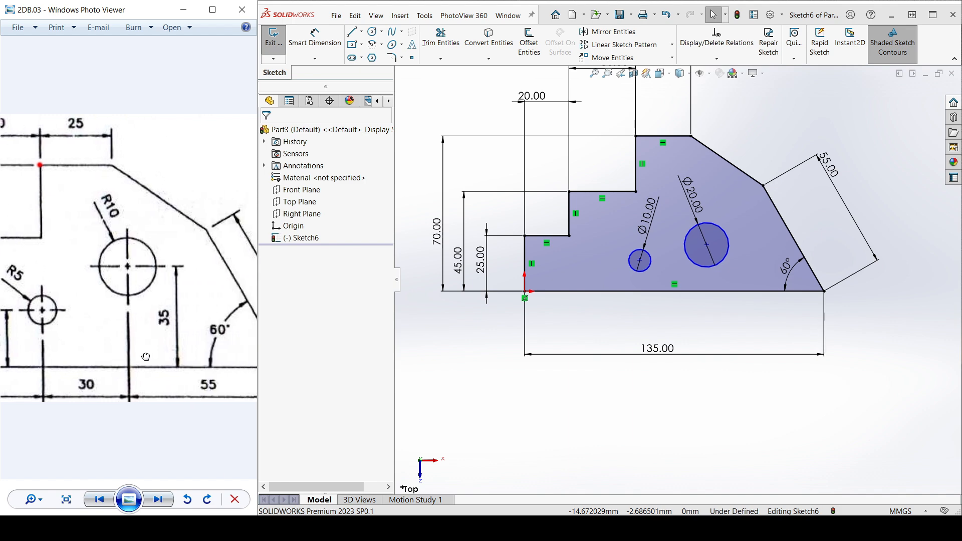
{"action": "left_click_drag", "start_coordinate": [203, 393], "coordinate": [115, 391]}
{"action": "scroll", "coordinate": [188, 393], "scroll_direction": "down", "scroll_amount": 3}
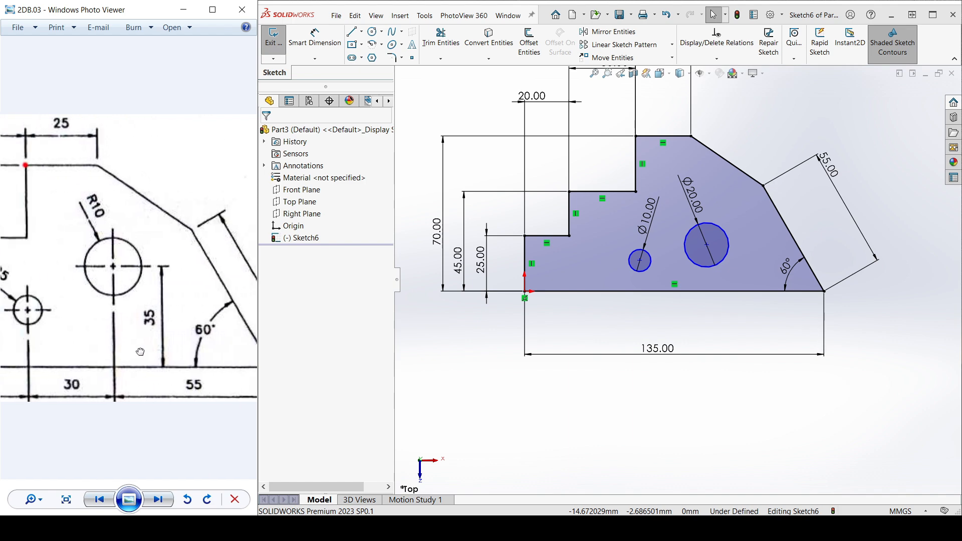
{"action": "scroll", "coordinate": [591, 259], "scroll_direction": "down", "scroll_amount": 3}
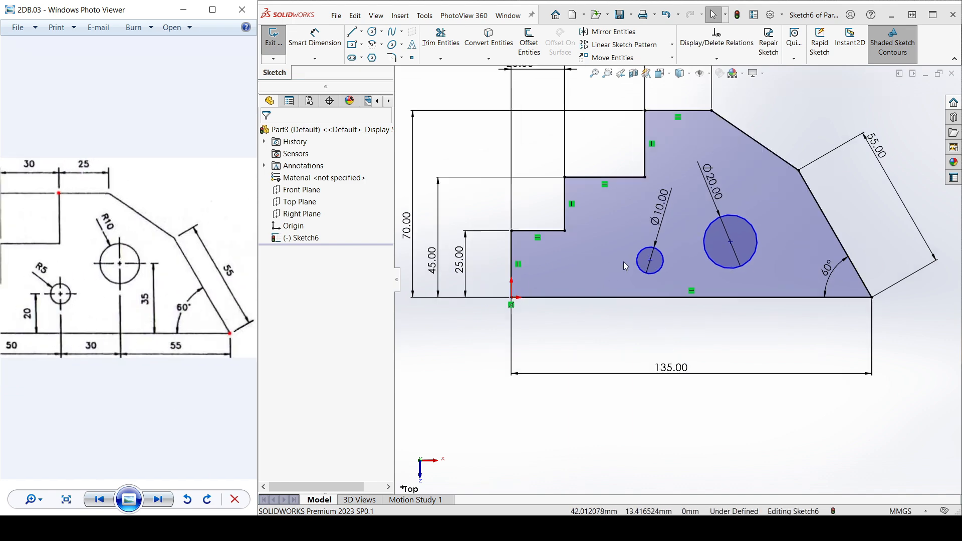
{"action": "left_click_drag", "start_coordinate": [80, 321], "coordinate": [115, 321]}
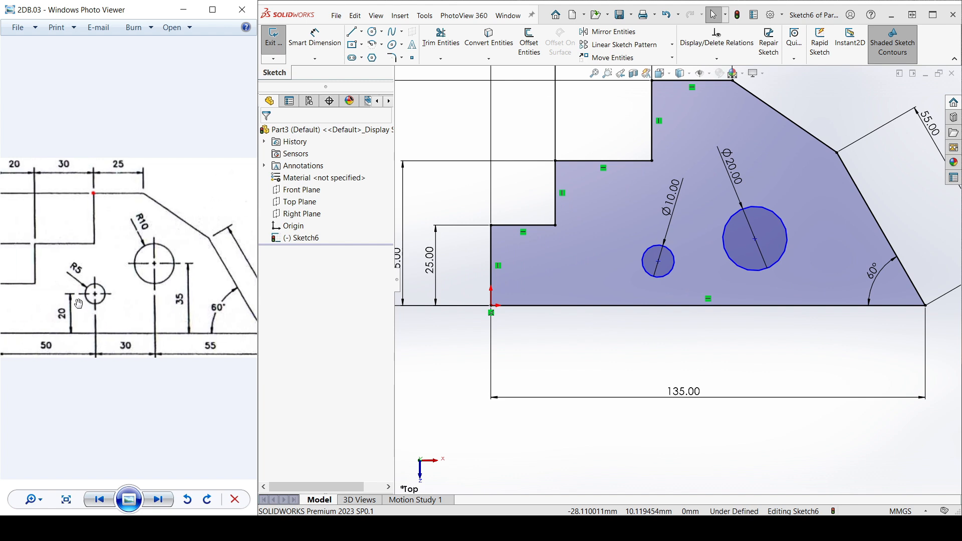
Exit the sketch, reopen it for editing from the upper sloped edge, and fit it in view.
{"action": "left_click", "coordinate": [274, 37]}
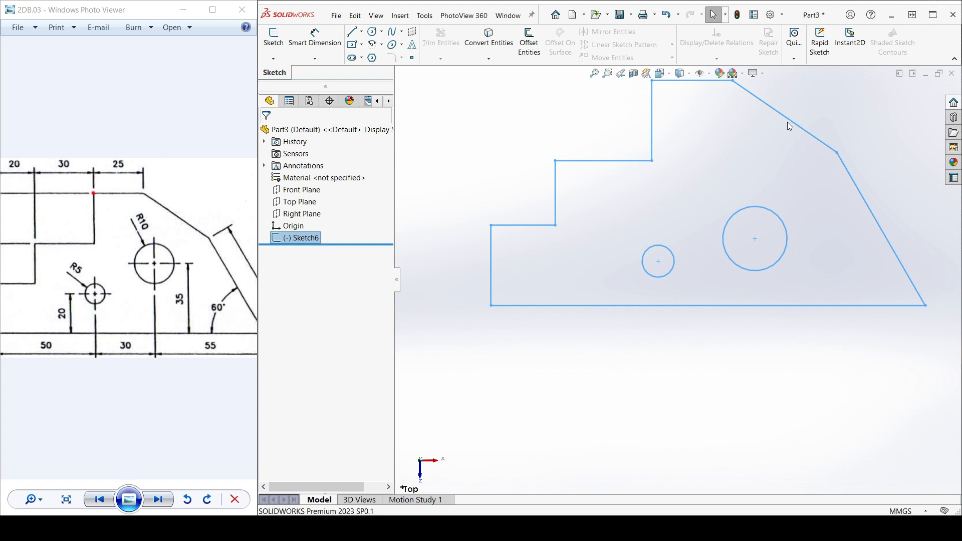
{"action": "left_click", "coordinate": [764, 166]}
{"action": "double_click", "coordinate": [801, 129]}
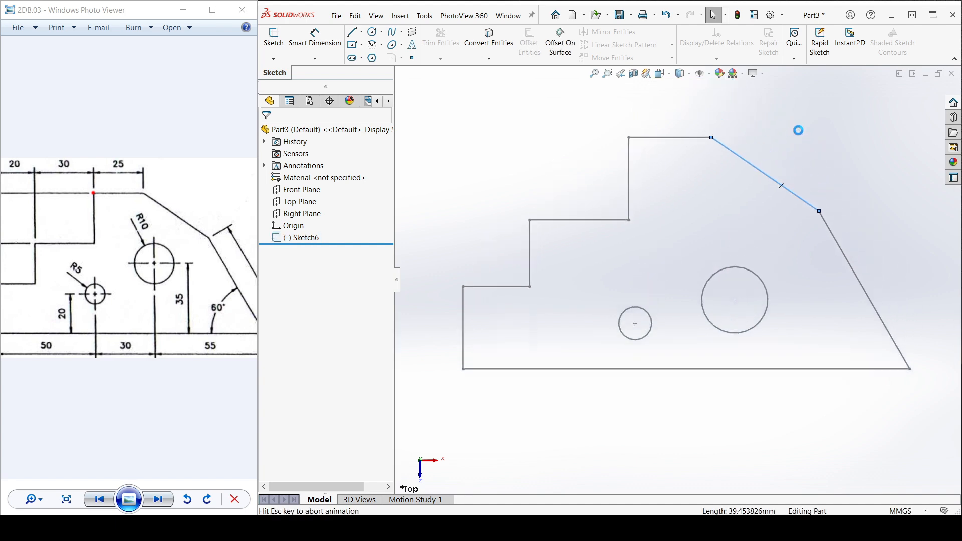
{"action": "key", "text": "f"}
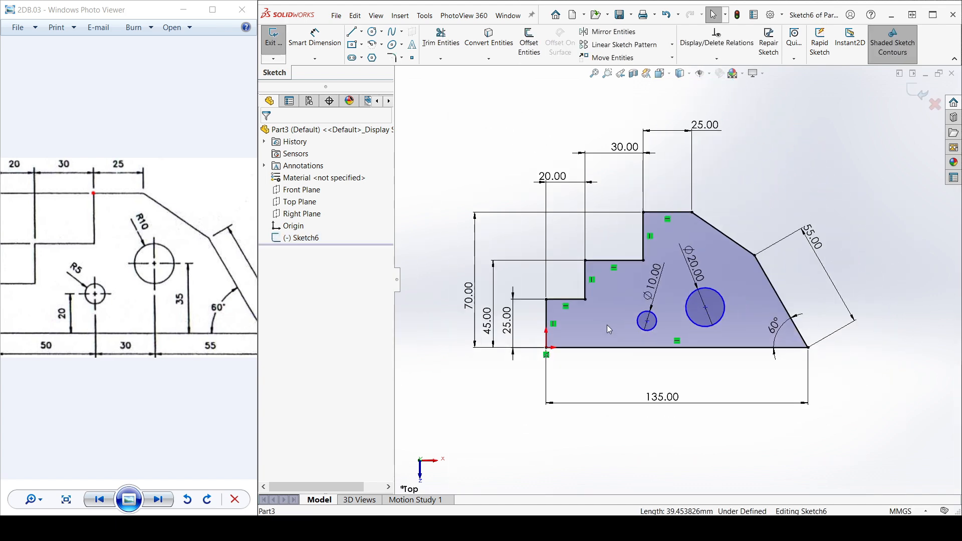
Dimension the vertical distance from the baseline to the smaller circle's center as 20 mm.
{"action": "left_click", "coordinate": [328, 48]}
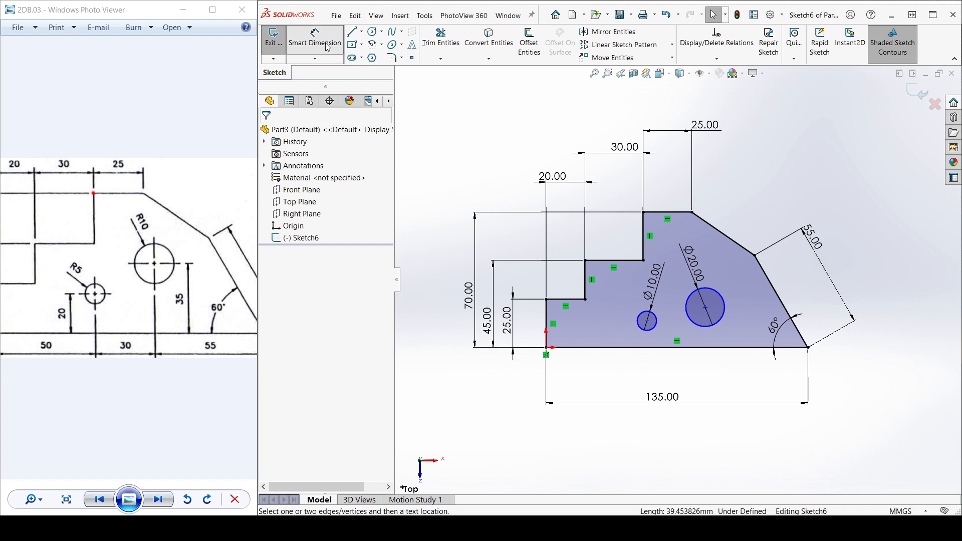
{"action": "left_click", "coordinate": [647, 323]}
{"action": "scroll", "coordinate": [652, 335], "scroll_direction": "down", "scroll_amount": 3}
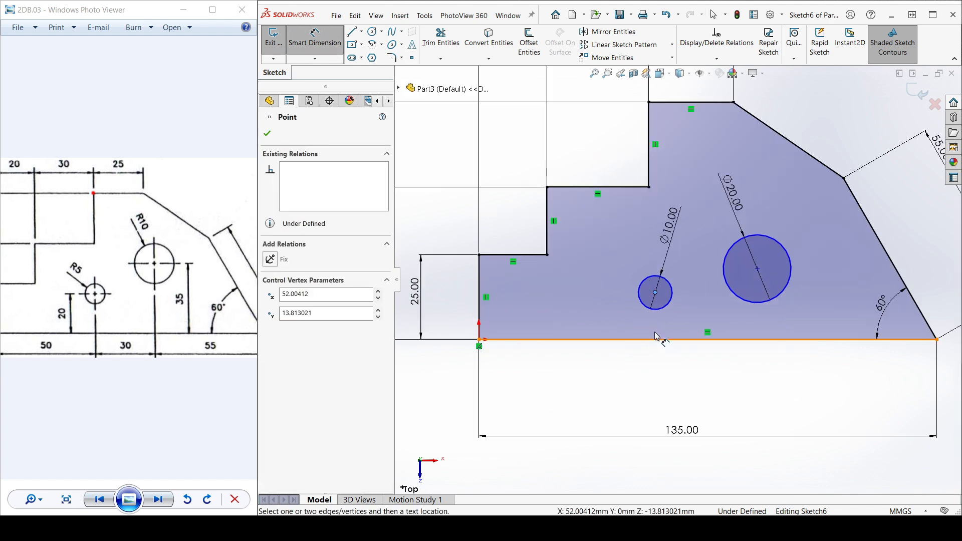
{"action": "left_click", "coordinate": [658, 343]}
{"action": "left_click", "coordinate": [600, 317]}
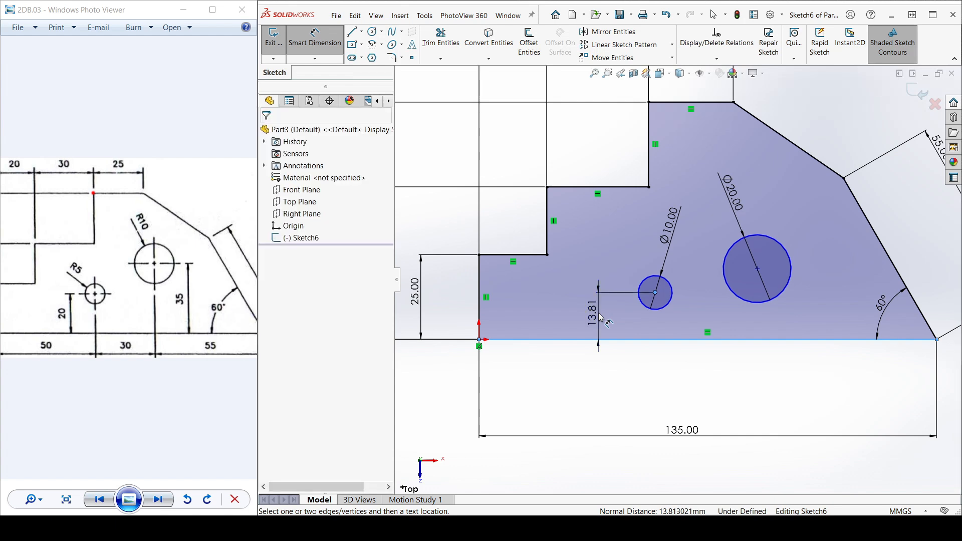
{"action": "left_click", "coordinate": [598, 314]}
{"action": "type", "text": "20"}
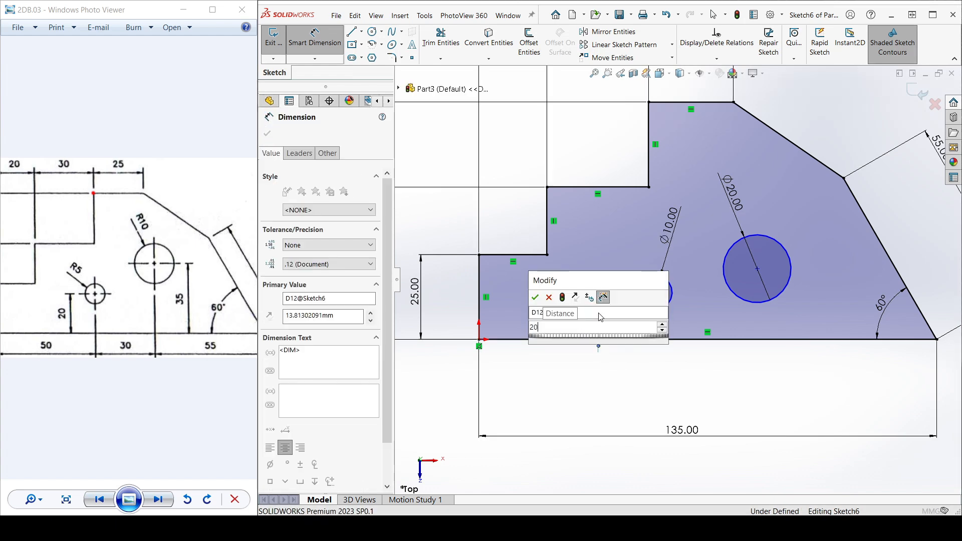
{"action": "key", "text": "Return"}
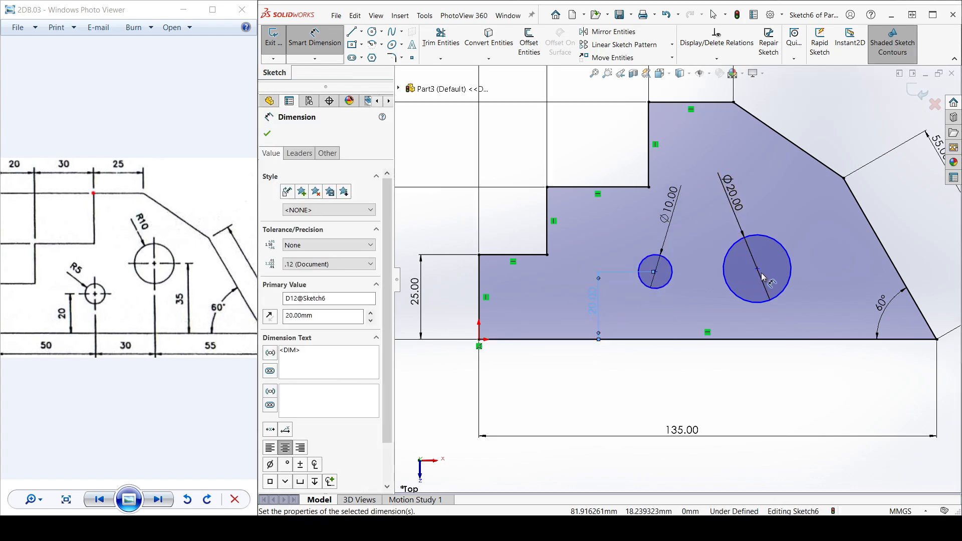
Dimension the vertical distance from the baseline to the larger circle's center as 35 mm.
{"action": "left_click", "coordinate": [759, 271]}
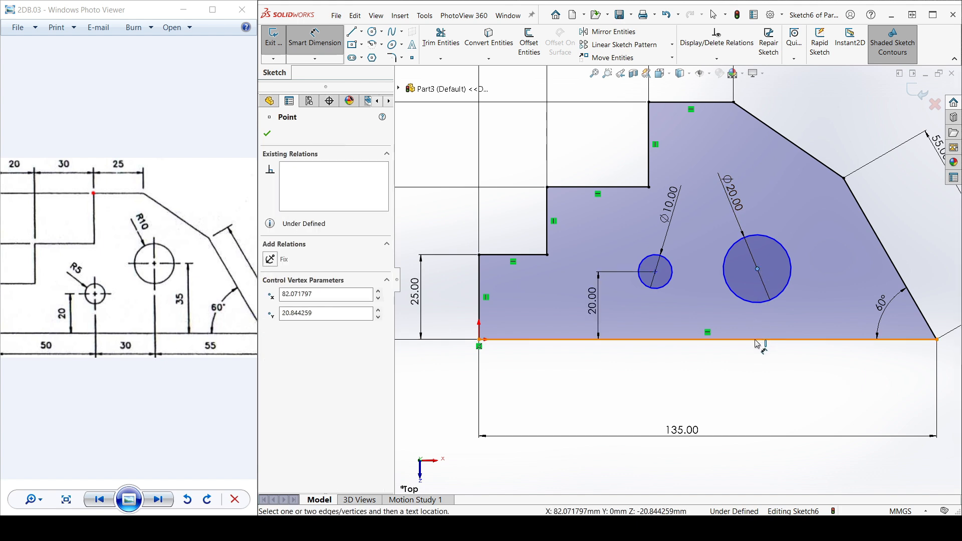
{"action": "left_click", "coordinate": [776, 325]}
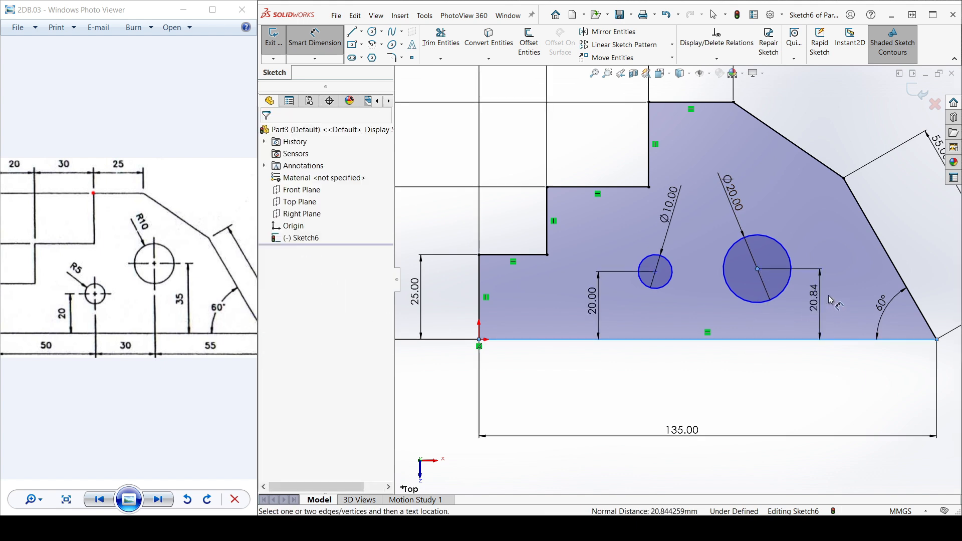
{"action": "left_click", "coordinate": [829, 299]}
{"action": "key", "text": "Return"}
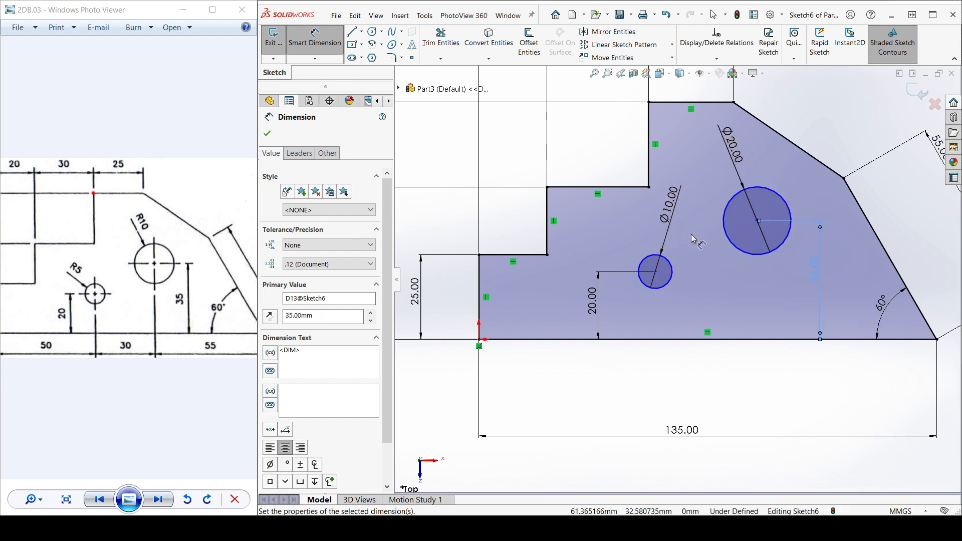
End dimensioning and shift the smaller circle sideways to test its remaining freedom of movement.
{"action": "scroll", "coordinate": [672, 273], "scroll_direction": "up", "scroll_amount": 4}
{"action": "scroll", "coordinate": [669, 294], "scroll_direction": "down", "scroll_amount": 2}
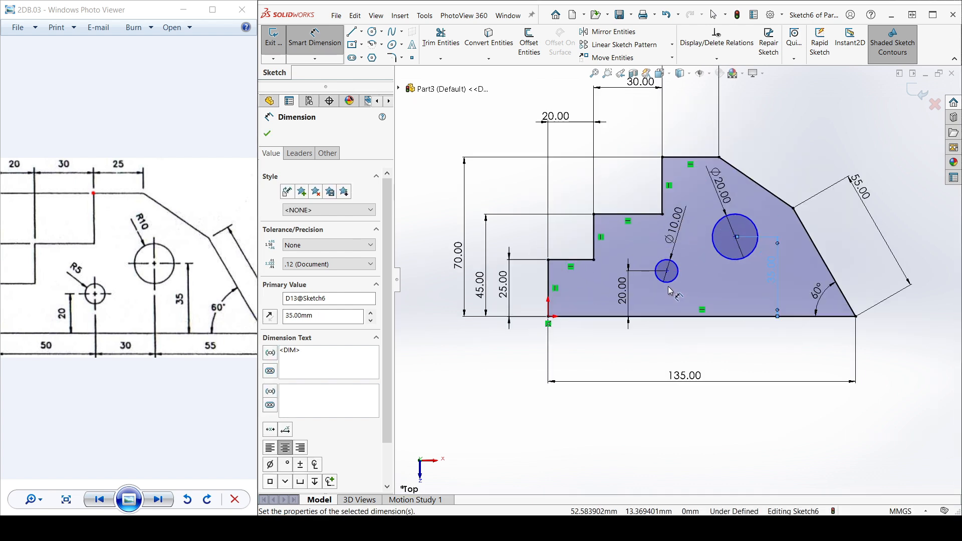
{"action": "key", "text": "Escape"}
{"action": "key", "text": "Escape"}
{"action": "mouse_move", "coordinate": [668, 271]}
{"action": "left_mouse_down"}
{"action": "mouse_move", "coordinate": [669, 324]}
{"action": "mouse_move", "coordinate": [672, 231]}
{"action": "mouse_move", "coordinate": [672, 255]}
{"action": "mouse_move", "coordinate": [660, 262]}
{"action": "mouse_move", "coordinate": [688, 271]}
{"action": "mouse_move", "coordinate": [670, 280]}
{"action": "mouse_move", "coordinate": [699, 273]}
{"action": "mouse_move", "coordinate": [665, 276]}
{"action": "left_mouse_up"}
{"action": "left_click", "coordinate": [666, 344]}
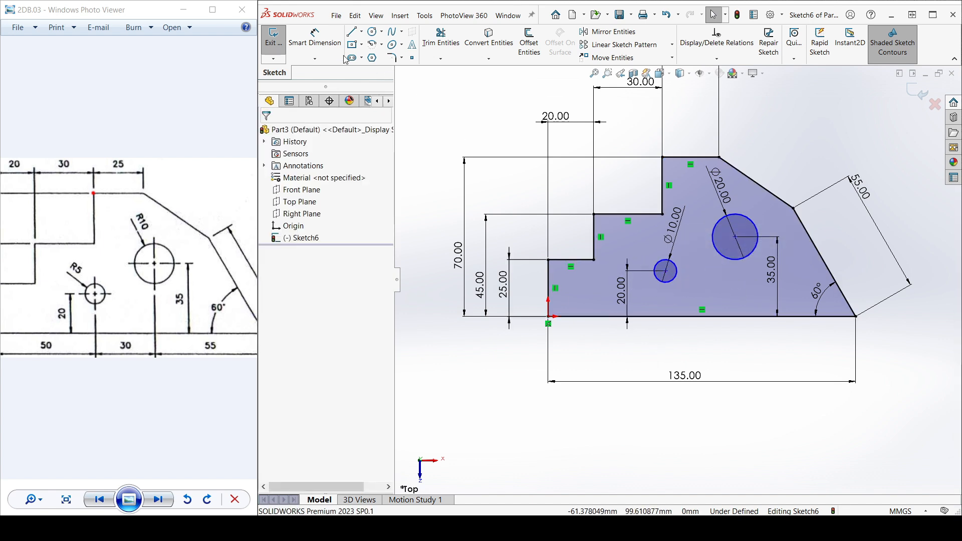
Dimension the horizontal distance from the origin corner to the smaller circle's center as 50 mm.
{"action": "left_click", "coordinate": [315, 38]}
{"action": "scroll", "coordinate": [84, 316], "scroll_direction": "down", "scroll_amount": 1}
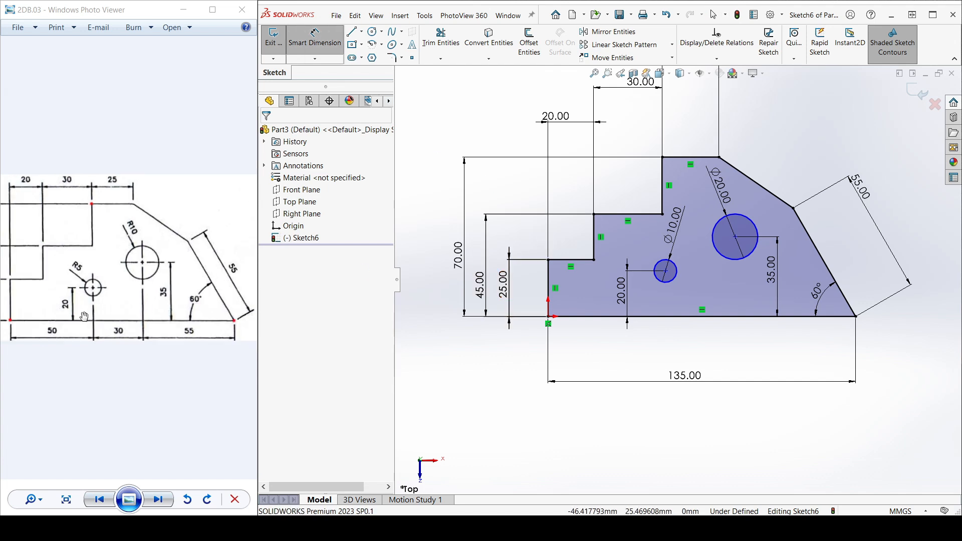
{"action": "left_click_drag", "start_coordinate": [83, 316], "coordinate": [134, 316]}
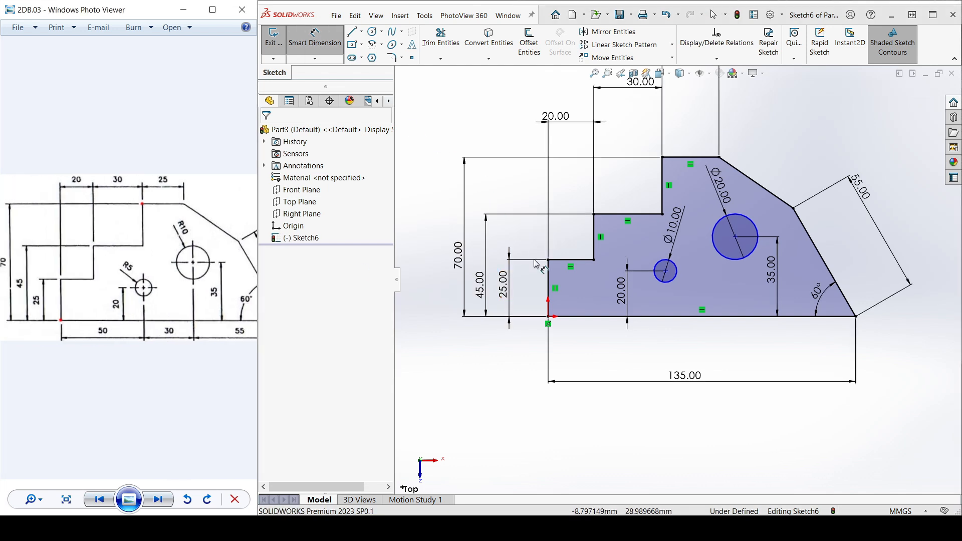
{"action": "scroll", "coordinate": [551, 325], "scroll_direction": "down", "scroll_amount": 5}
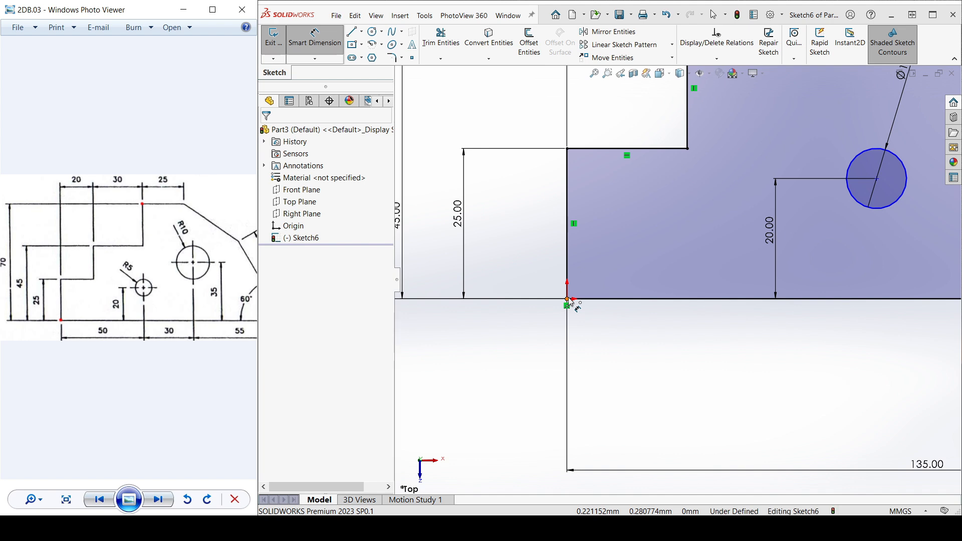
{"action": "left_click", "coordinate": [569, 301]}
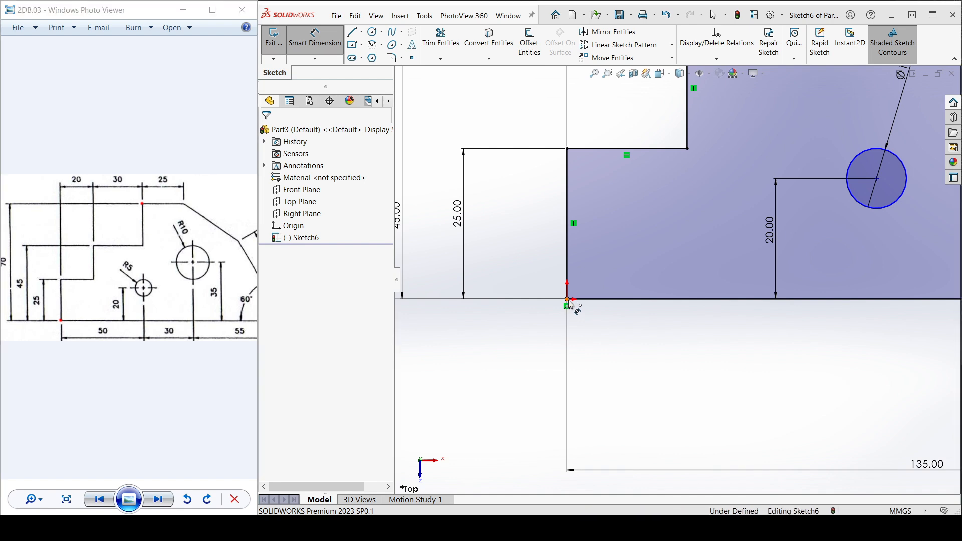
{"action": "left_click", "coordinate": [878, 180]}
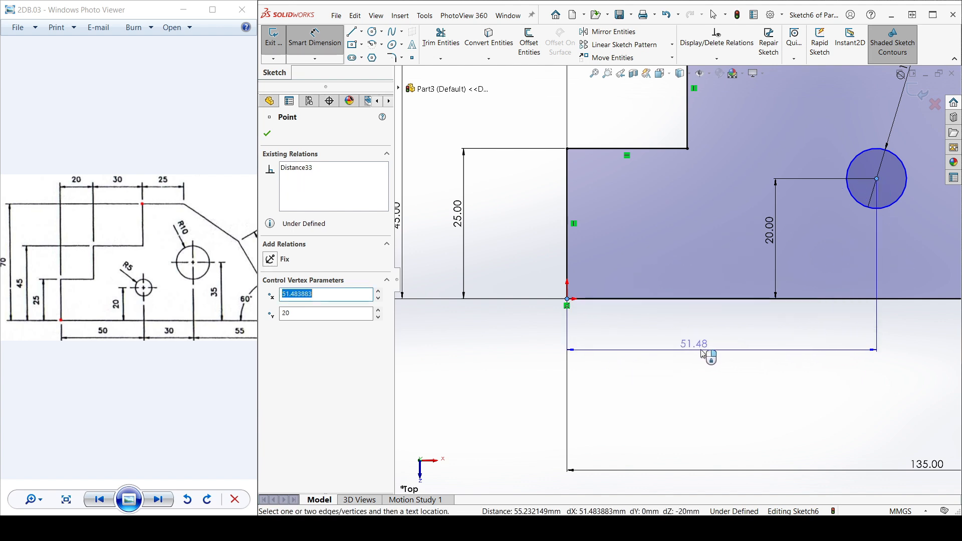
{"action": "left_click", "coordinate": [697, 352]}
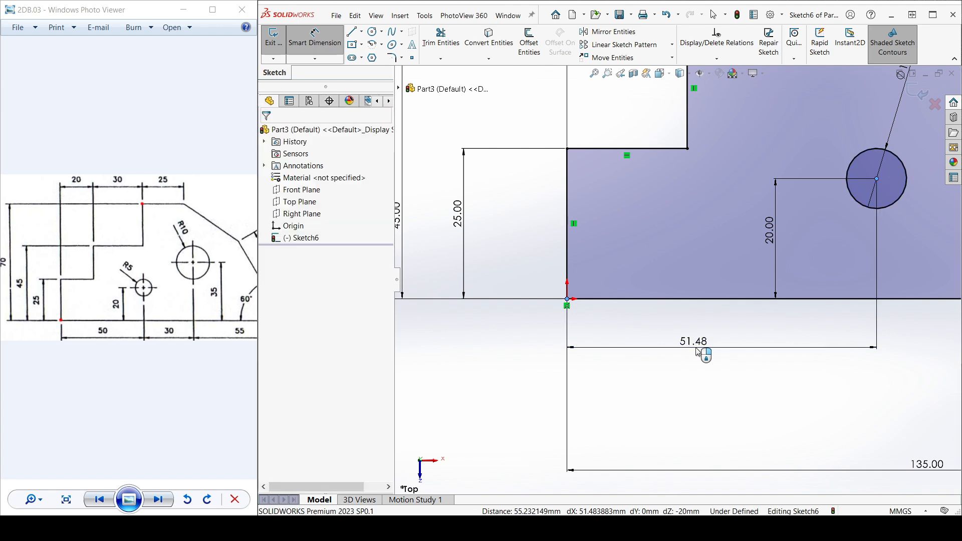
{"action": "type", "text": "50"}
{"action": "key", "text": "Return"}
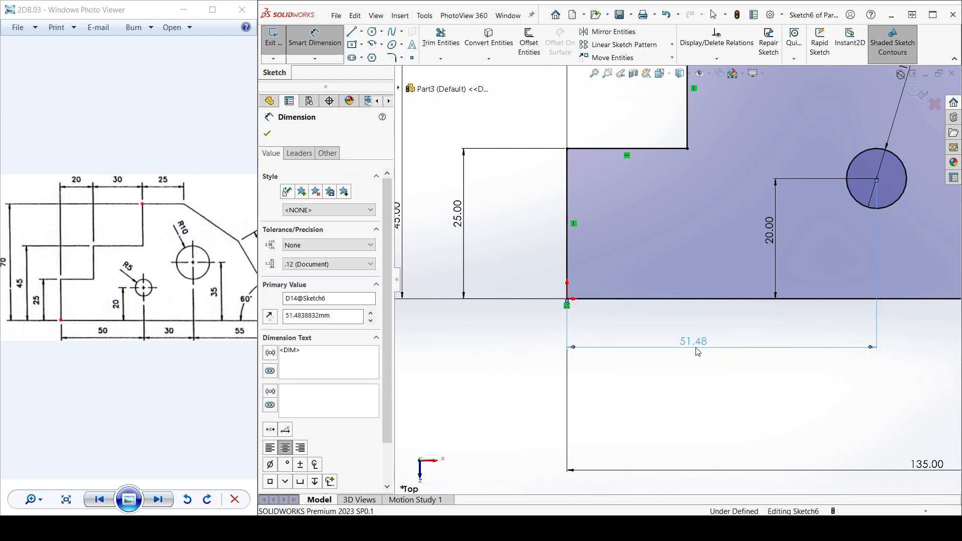
Dimension the horizontal distance between the two circles' centers as 30 mm and end dimensioning.
{"action": "key", "text": "f"}
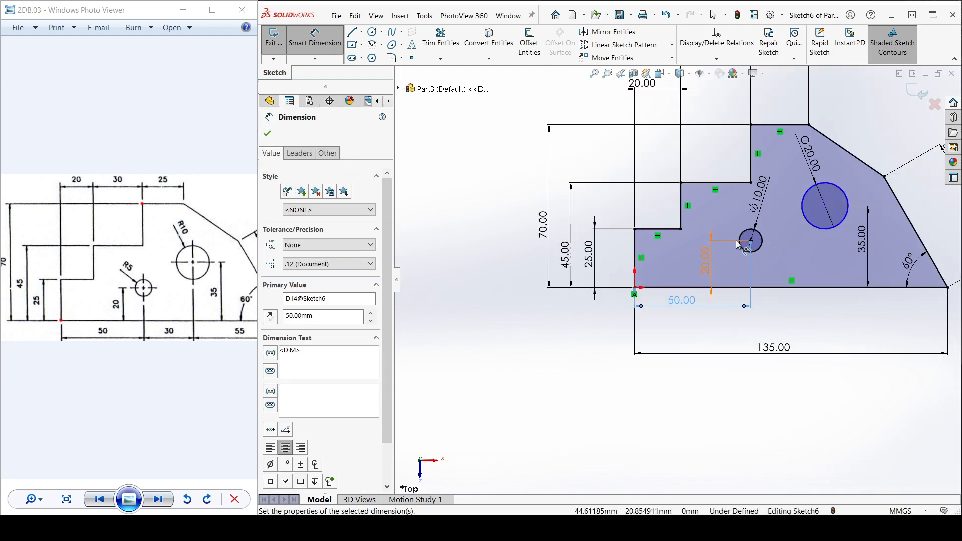
{"action": "scroll", "coordinate": [751, 240], "scroll_direction": "down", "scroll_amount": 1}
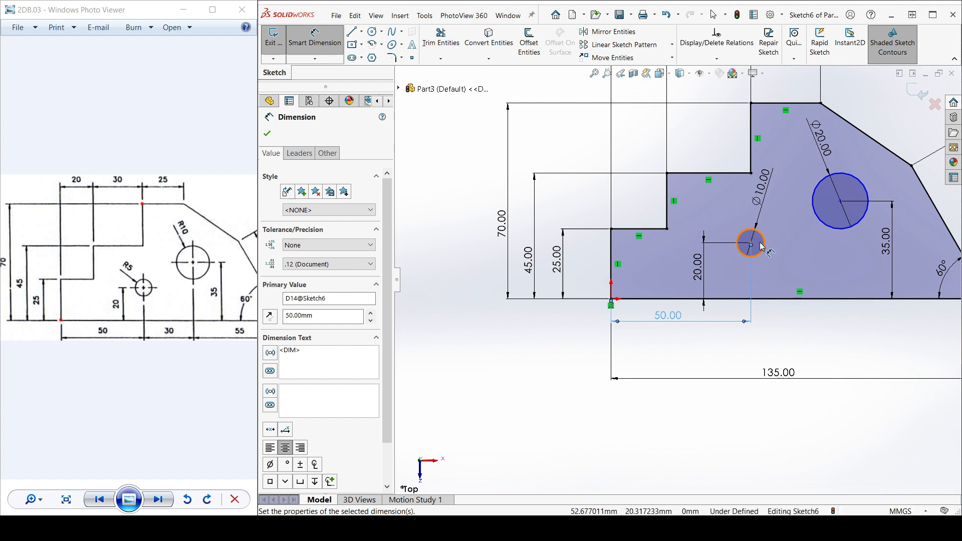
{"action": "scroll", "coordinate": [753, 237], "scroll_direction": "down", "scroll_amount": 1}
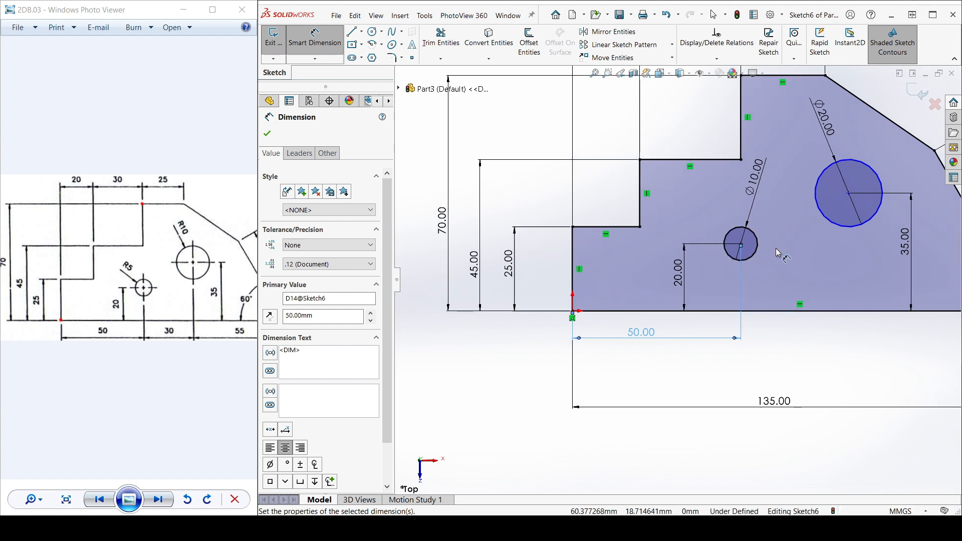
{"action": "scroll", "coordinate": [808, 244], "scroll_direction": "up", "scroll_amount": 2}
{"action": "scroll", "coordinate": [823, 245], "scroll_direction": "down", "scroll_amount": 2}
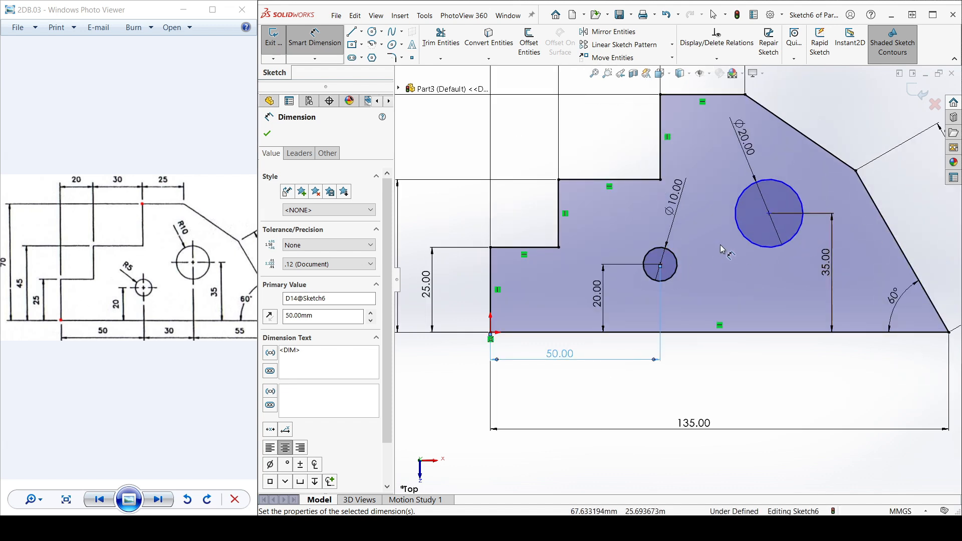
{"action": "scroll", "coordinate": [678, 271], "scroll_direction": "up", "scroll_amount": 2}
{"action": "scroll", "coordinate": [791, 274], "scroll_direction": "down", "scroll_amount": 1}
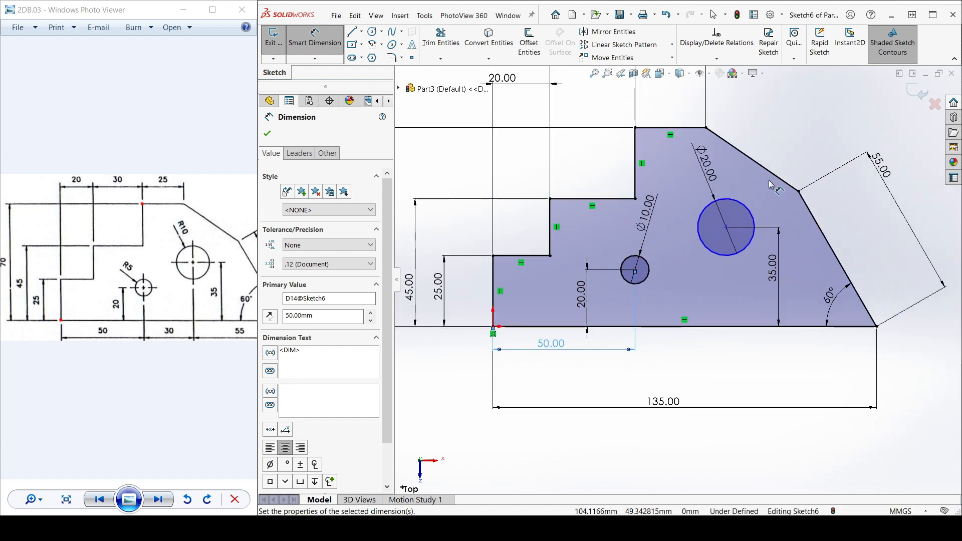
{"action": "left_click", "coordinate": [727, 228]}
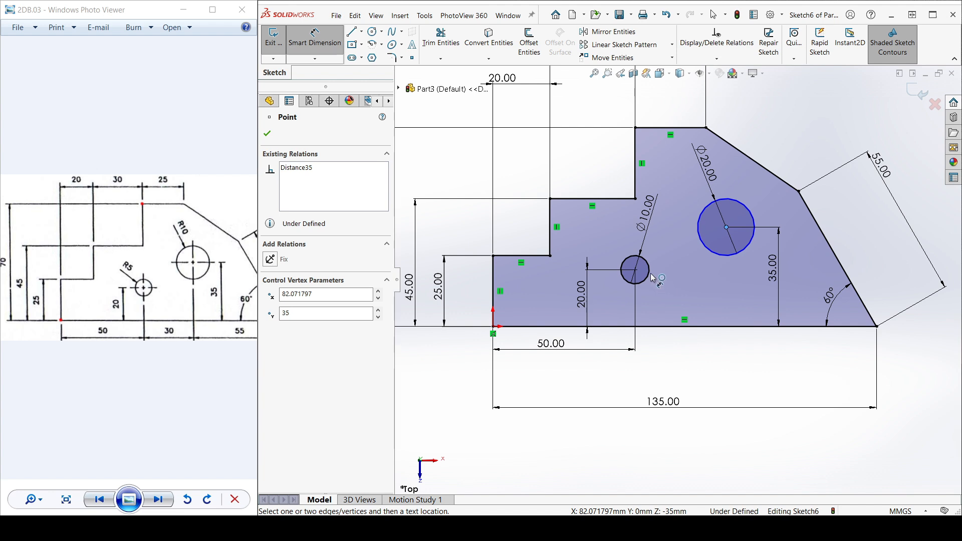
{"action": "left_click", "coordinate": [636, 270]}
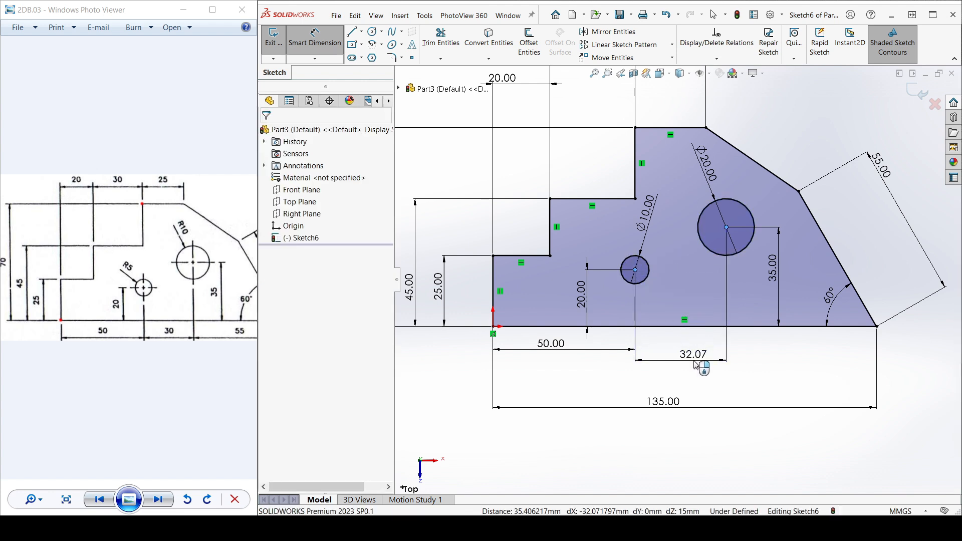
{"action": "left_click", "coordinate": [696, 365]}
{"action": "key", "text": "Return"}
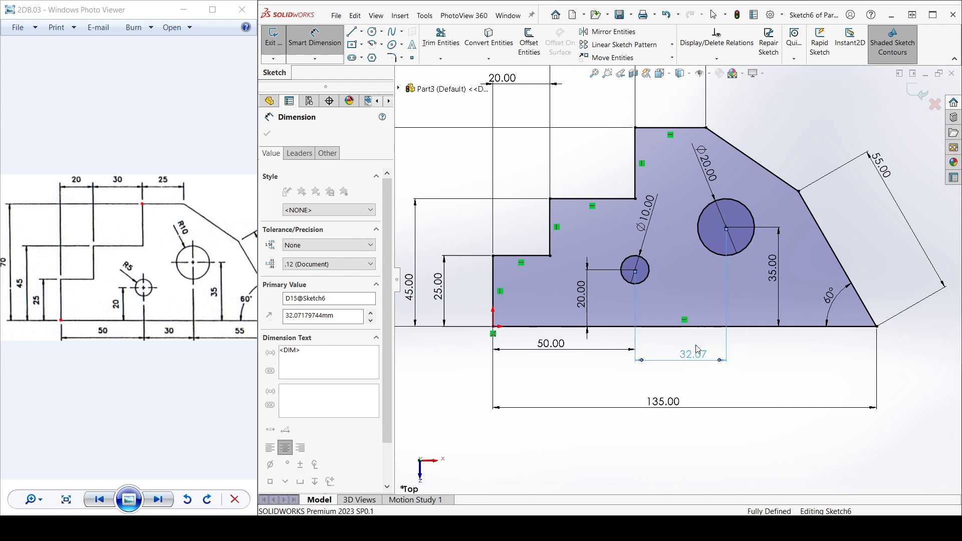
{"action": "key", "text": "Escape"}
{"action": "scroll", "coordinate": [695, 223], "scroll_direction": "up", "scroll_amount": 4}
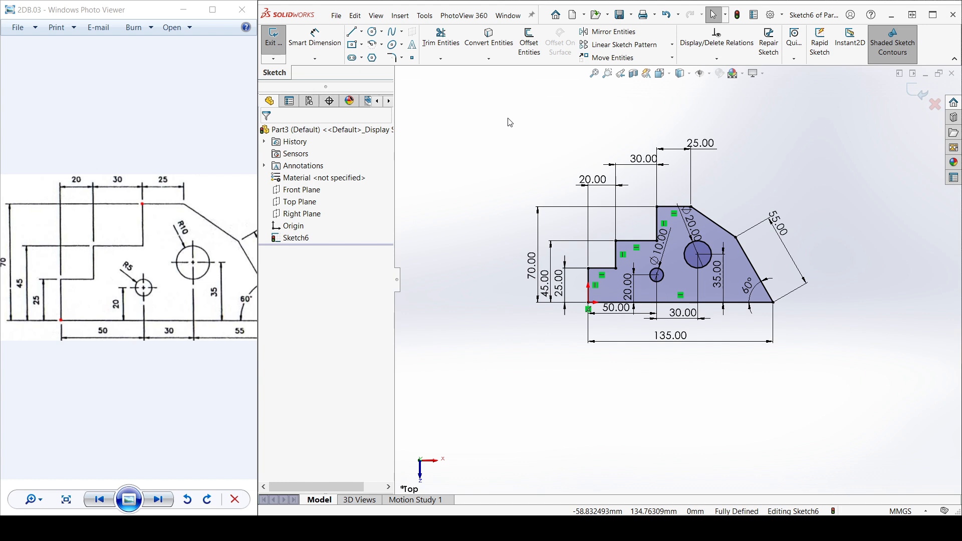
{"action": "scroll", "coordinate": [127, 266], "scroll_direction": "down", "scroll_amount": 1}
{"action": "left_click", "coordinate": [128, 266]}
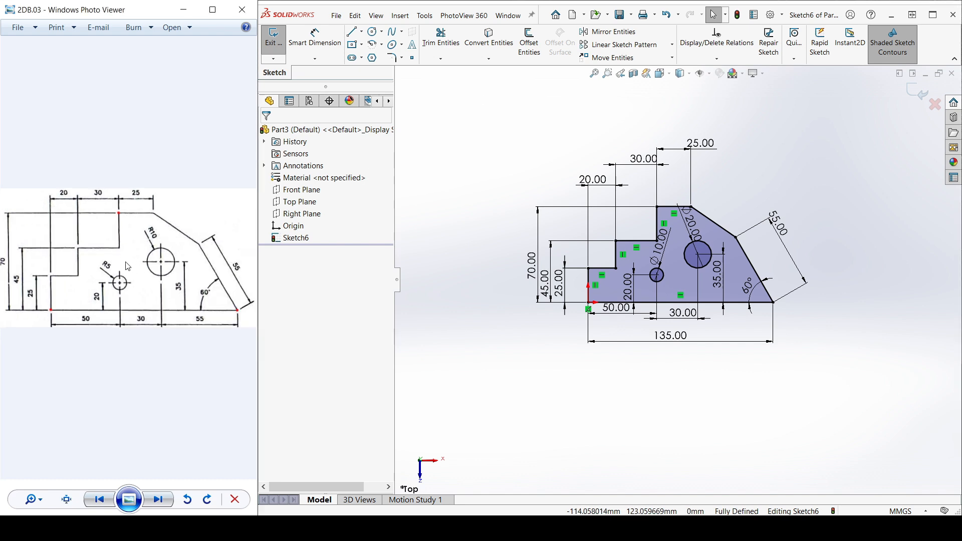
{"action": "left_click", "coordinate": [471, 239]}
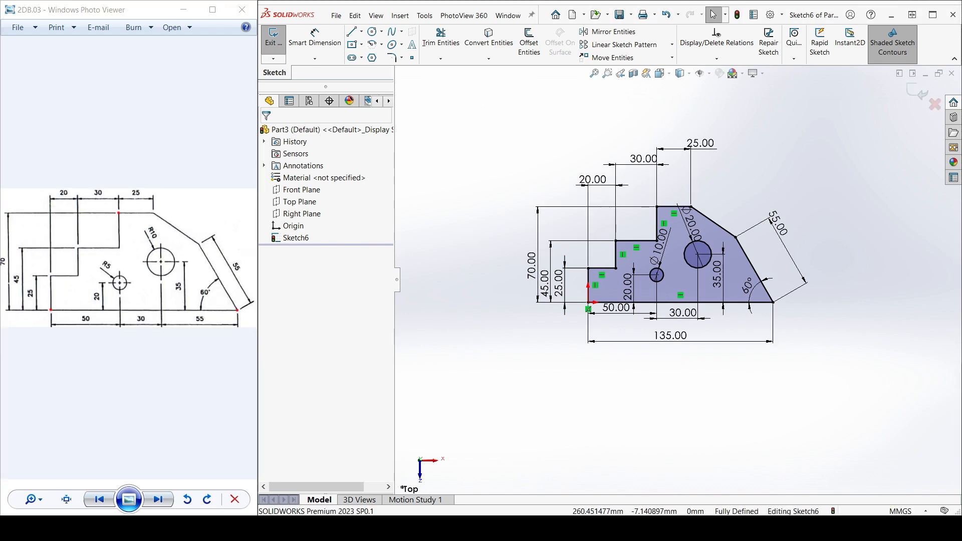